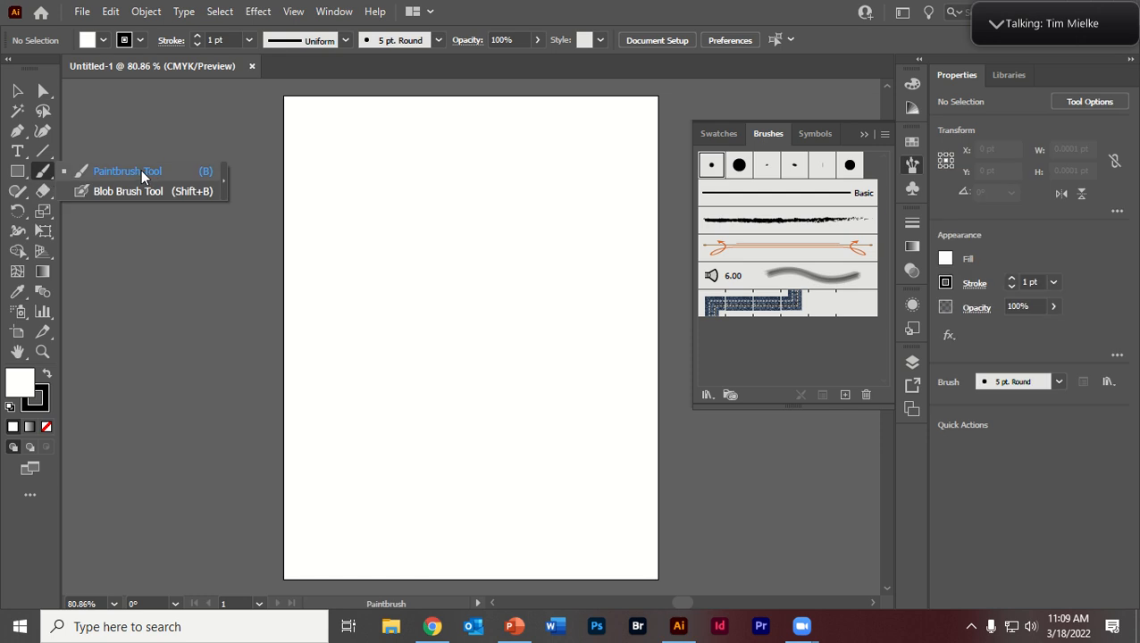
Step: Paint a tall wavy stroke across the artboard with the Paintbrush tool
{"action": "left_click", "coordinate": [141, 169]}
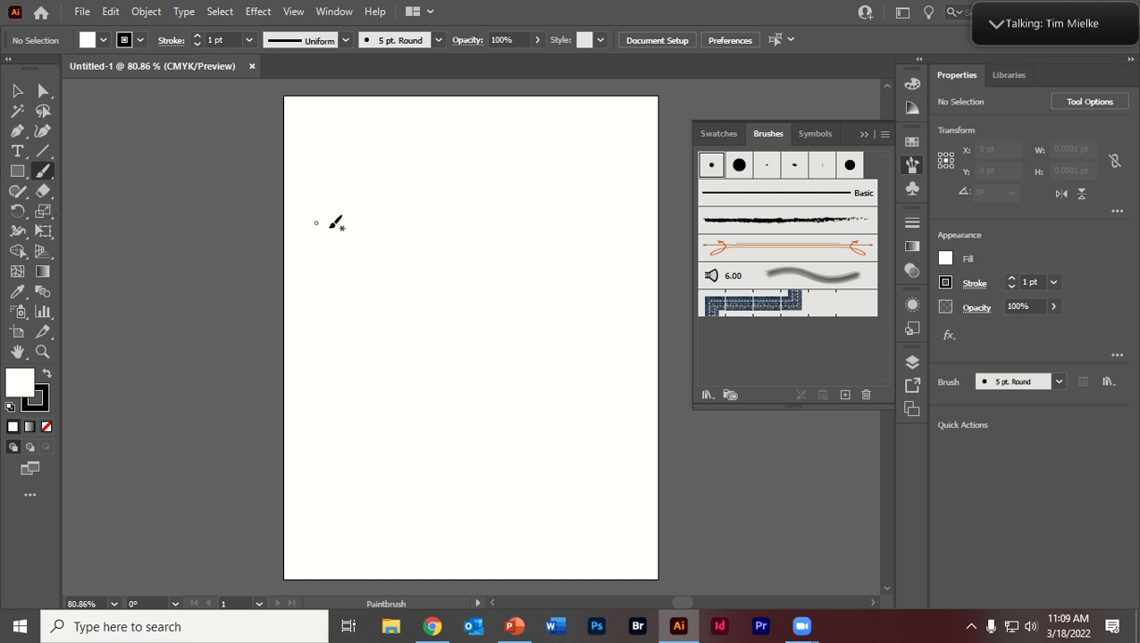
{"action": "mouse_move", "coordinate": [327, 296]}
{"action": "left_mouse_down"}
{"action": "mouse_move", "coordinate": [428, 287]}
{"action": "mouse_move", "coordinate": [480, 412]}
{"action": "left_mouse_up"}
{"action": "mouse_move", "coordinate": [492, 358]}
{"action": "left_mouse_down"}
{"action": "mouse_move", "coordinate": [512, 228]}
{"action": "mouse_move", "coordinate": [561, 246]}
{"action": "mouse_move", "coordinate": [595, 295]}
{"action": "mouse_move", "coordinate": [617, 166]}
{"action": "left_mouse_up"}
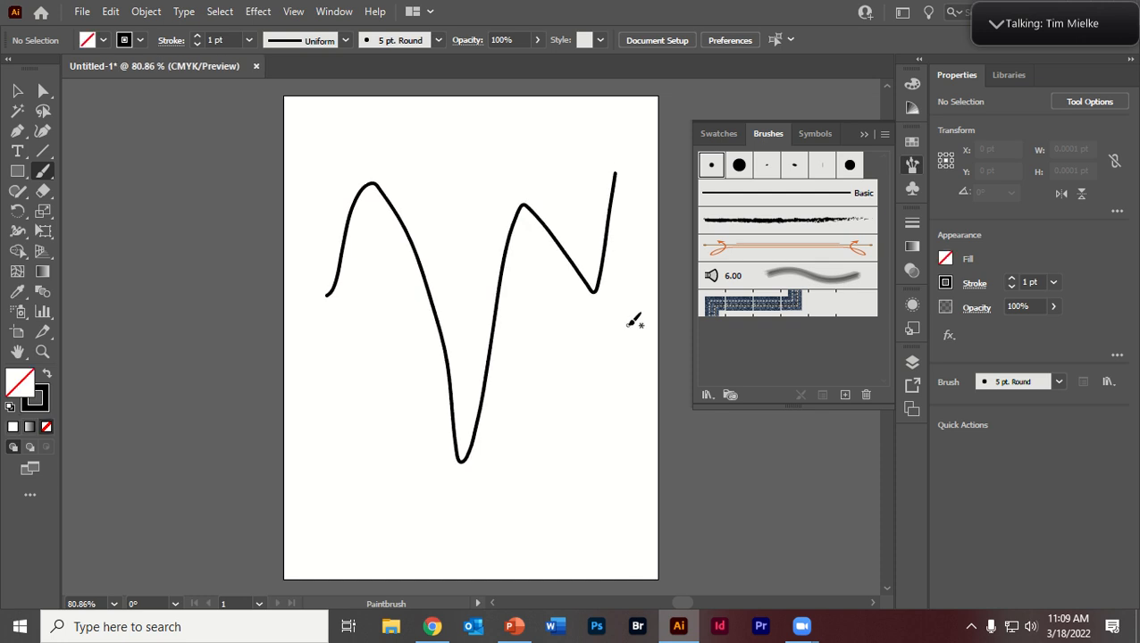
Step: Set the Paintbrush tool's fidelity to the most Accurate setting
{"action": "double_click", "coordinate": [43, 170]}
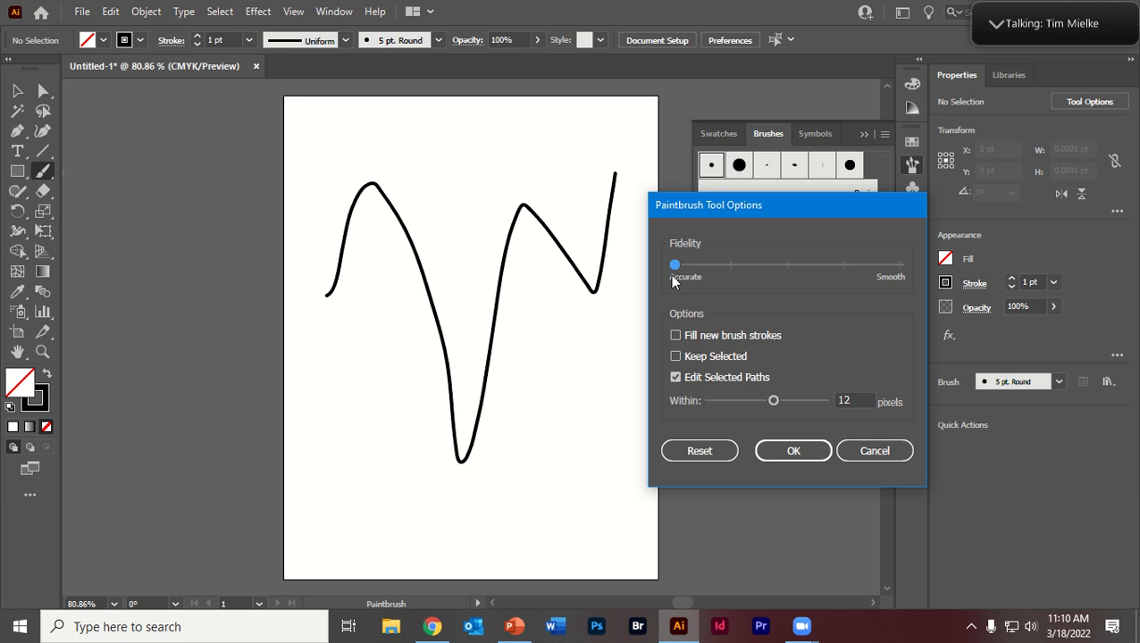
{"action": "mouse_move", "coordinate": [675, 265]}
{"action": "left_mouse_down"}
{"action": "mouse_move", "coordinate": [899, 265]}
{"action": "mouse_move", "coordinate": [675, 265]}
{"action": "left_mouse_up"}
{"action": "left_click", "coordinate": [793, 451]}
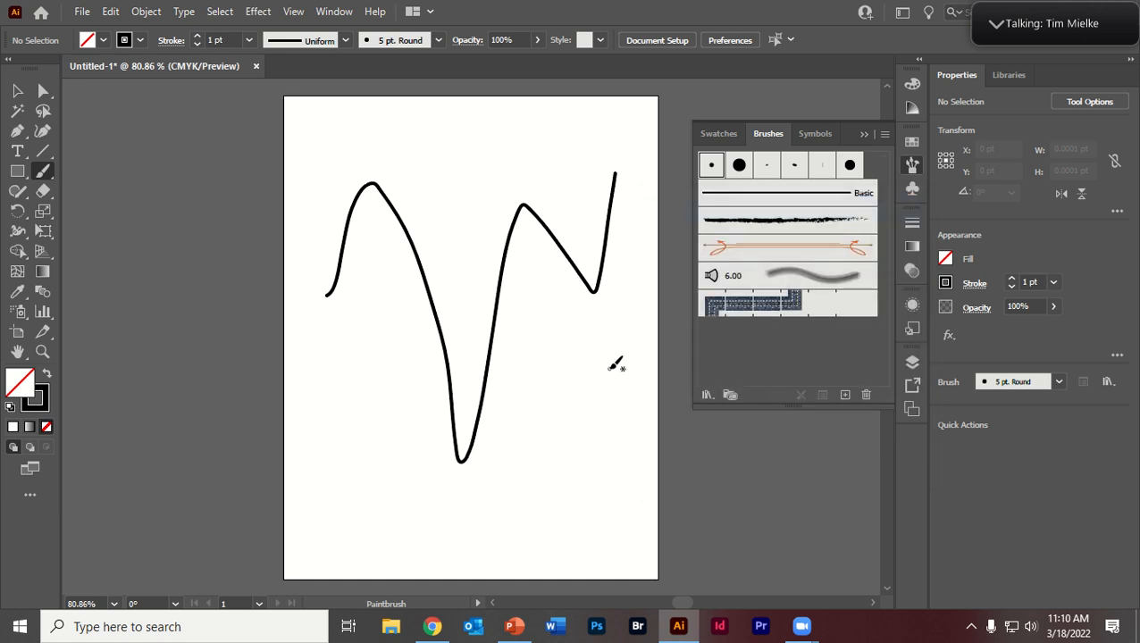
Step: Delete the painted stroke and paint a new wavy stroke with several peaks across the upper half of the artboard
{"action": "key", "text": "v"}
{"action": "left_click", "coordinate": [522, 215]}
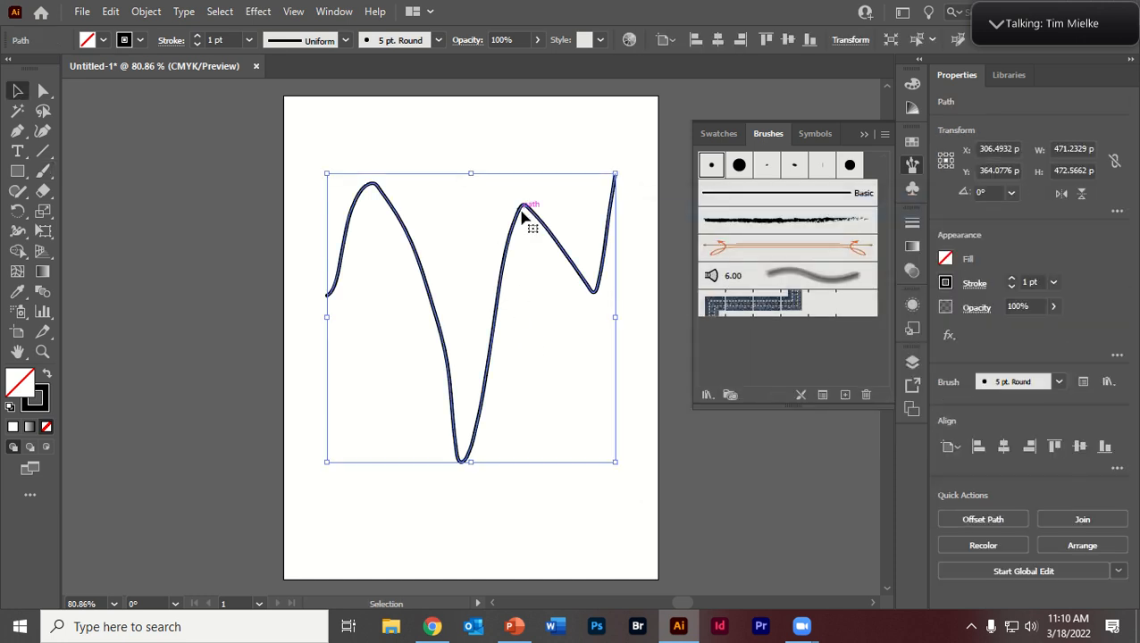
{"action": "key", "text": "Delete"}
{"action": "left_click", "coordinate": [43, 171]}
{"action": "mouse_move", "coordinate": [337, 282]}
{"action": "left_mouse_down"}
{"action": "mouse_move", "coordinate": [362, 205]}
{"action": "mouse_move", "coordinate": [514, 225]}
{"action": "mouse_move", "coordinate": [618, 291]}
{"action": "mouse_move", "coordinate": [653, 231]}
{"action": "left_mouse_up"}
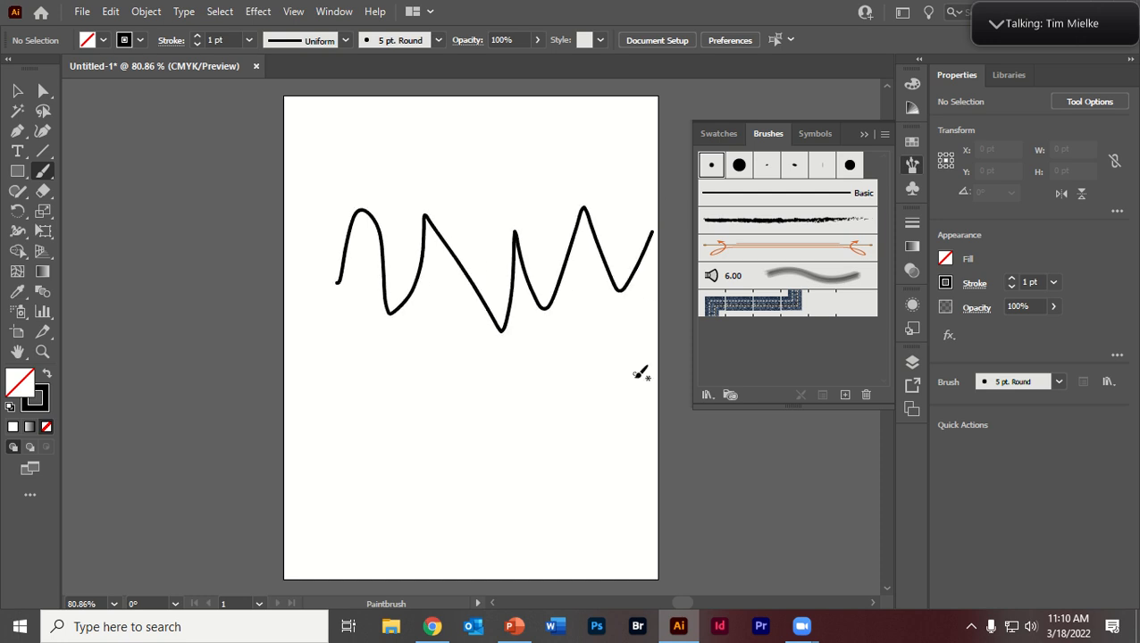
Step: Set the Paintbrush tool's fidelity to the smoothest setting
{"action": "left_click", "coordinate": [49, 180]}
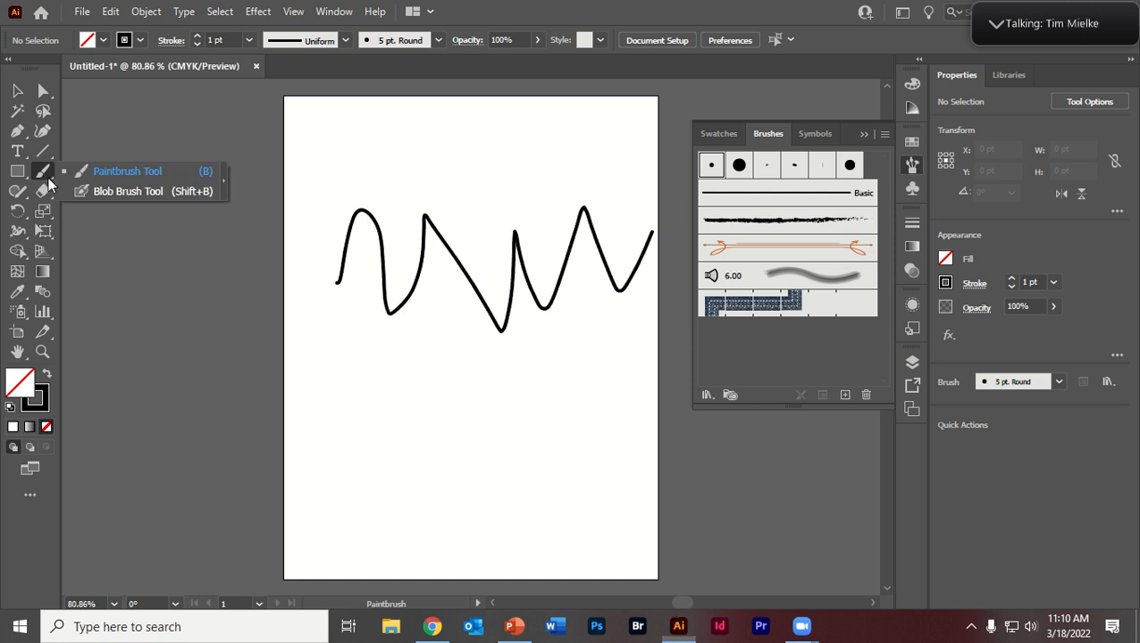
{"action": "double_click", "coordinate": [46, 175]}
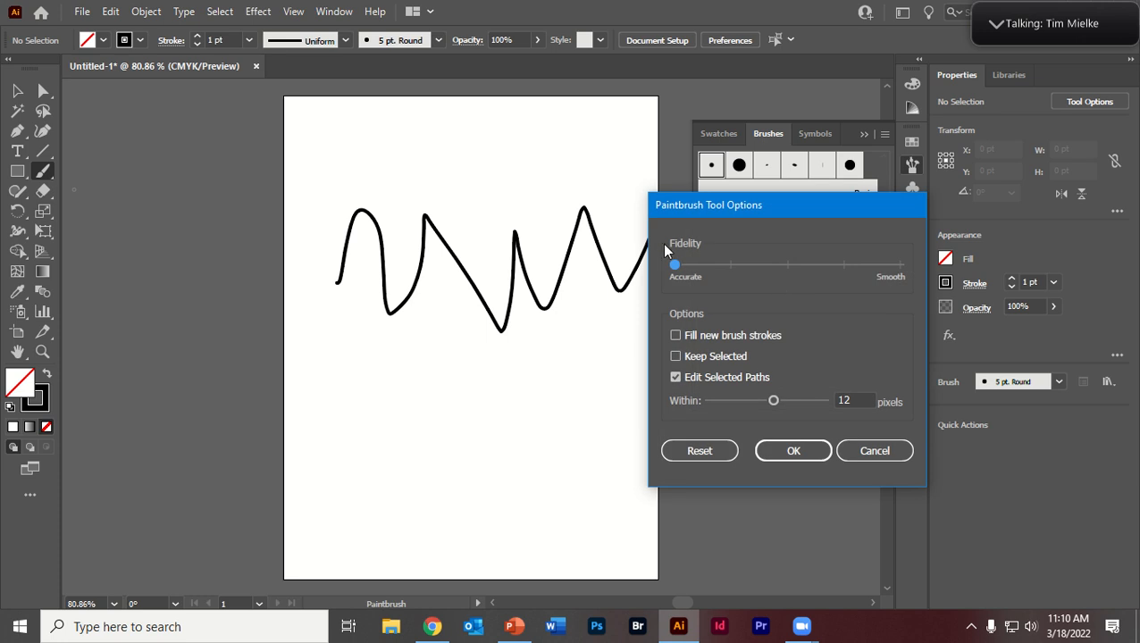
{"action": "left_click_drag", "start_coordinate": [676, 265], "coordinate": [965, 277]}
{"action": "left_click", "coordinate": [807, 452]}
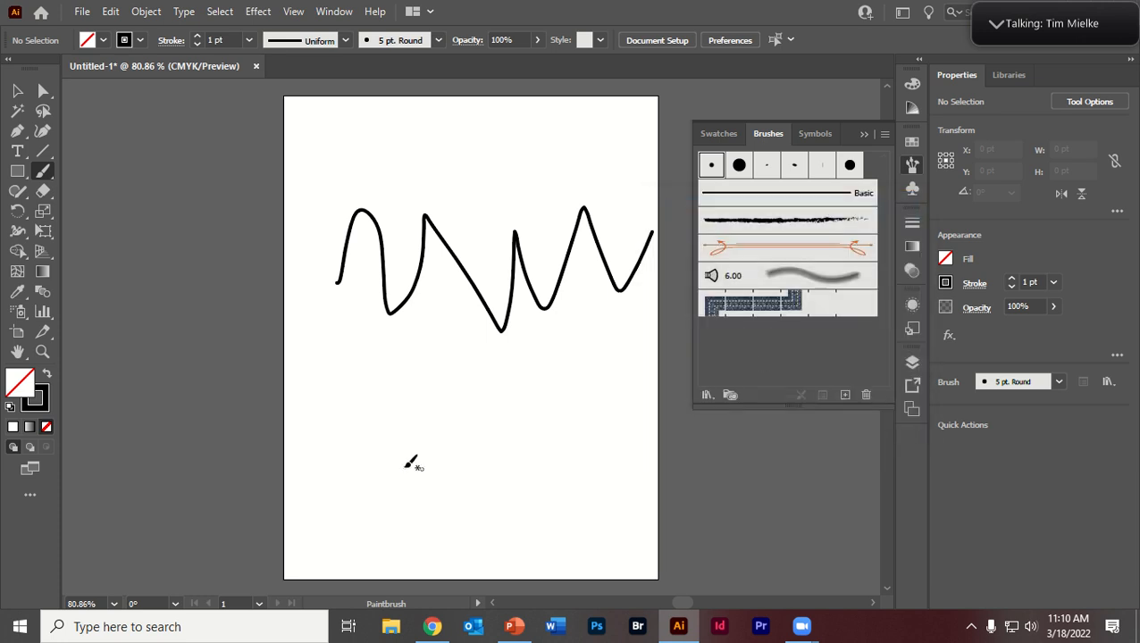
Step: Paint a zigzag stroke across the lower part of the artboard and undo it
{"action": "mouse_move", "coordinate": [311, 482]}
{"action": "left_mouse_down"}
{"action": "mouse_move", "coordinate": [366, 437]}
{"action": "mouse_move", "coordinate": [425, 410]}
{"action": "mouse_move", "coordinate": [497, 403]}
{"action": "mouse_move", "coordinate": [552, 493]}
{"action": "left_mouse_up"}
{"action": "left_click_drag", "start_coordinate": [564, 444], "coordinate": [621, 468]}
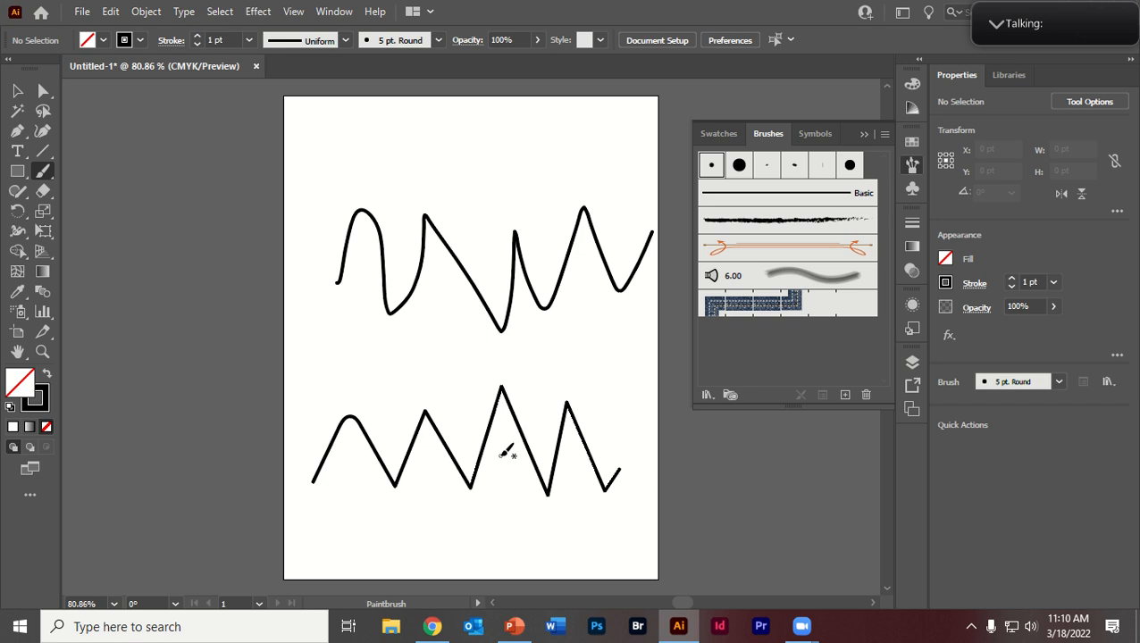
{"action": "key", "text": "ctrl+z"}
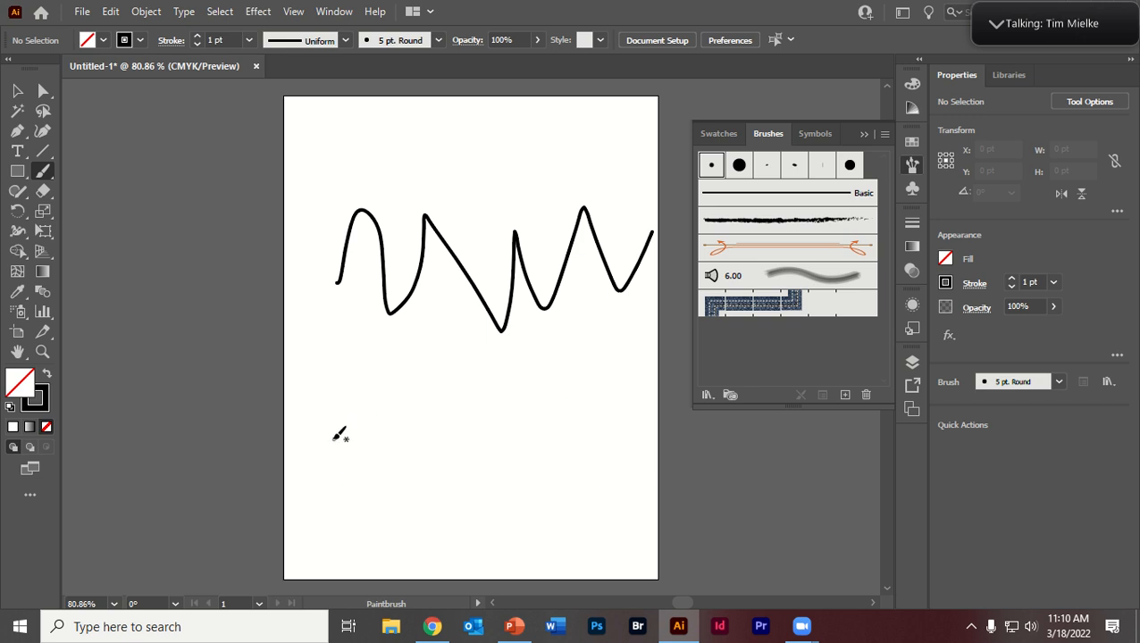
Step: Paint two overlapping freehand strokes across the lower part of the artboard, keeping the Paintbrush fidelity at Smooth
{"action": "mouse_move", "coordinate": [332, 437]}
{"action": "left_mouse_down"}
{"action": "mouse_move", "coordinate": [360, 401]}
{"action": "mouse_move", "coordinate": [425, 451]}
{"action": "mouse_move", "coordinate": [432, 433]}
{"action": "mouse_move", "coordinate": [509, 466]}
{"action": "mouse_move", "coordinate": [661, 495]}
{"action": "left_mouse_up"}
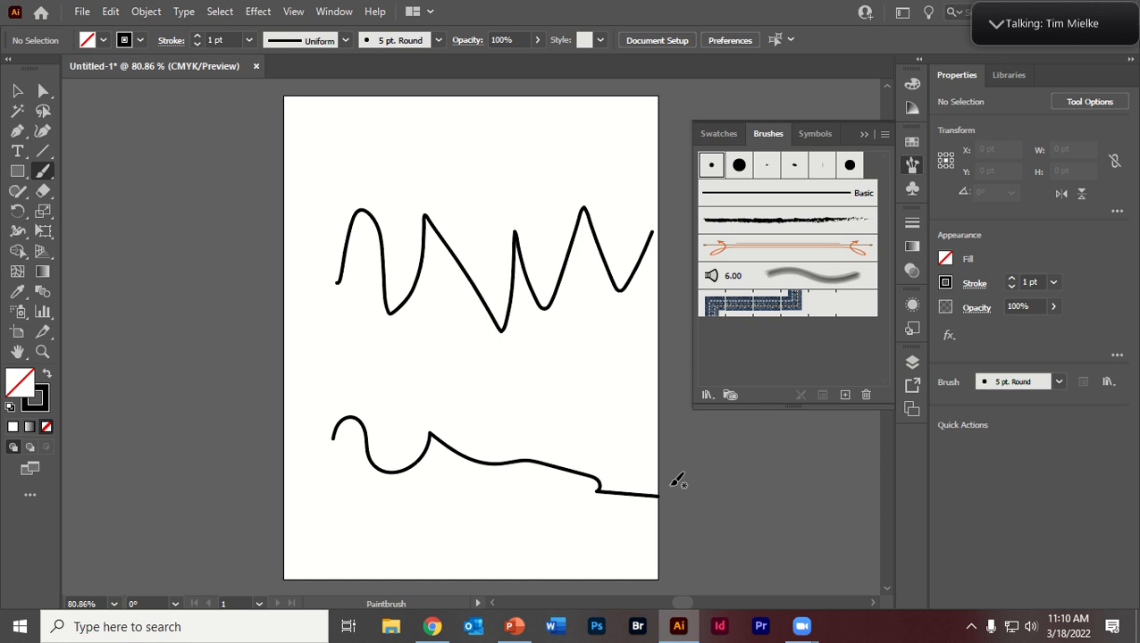
{"action": "mouse_move", "coordinate": [367, 411]}
{"action": "left_mouse_down"}
{"action": "mouse_move", "coordinate": [399, 392]}
{"action": "mouse_move", "coordinate": [584, 403]}
{"action": "mouse_move", "coordinate": [606, 409]}
{"action": "mouse_move", "coordinate": [616, 439]}
{"action": "mouse_move", "coordinate": [482, 447]}
{"action": "left_mouse_up"}
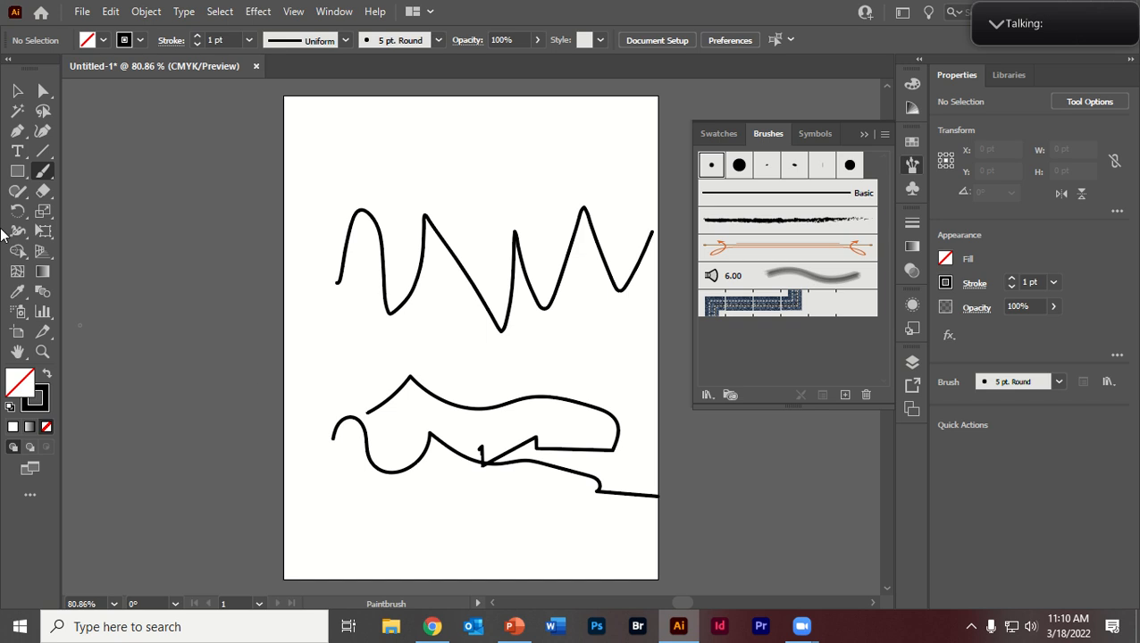
{"action": "double_click", "coordinate": [43, 172]}
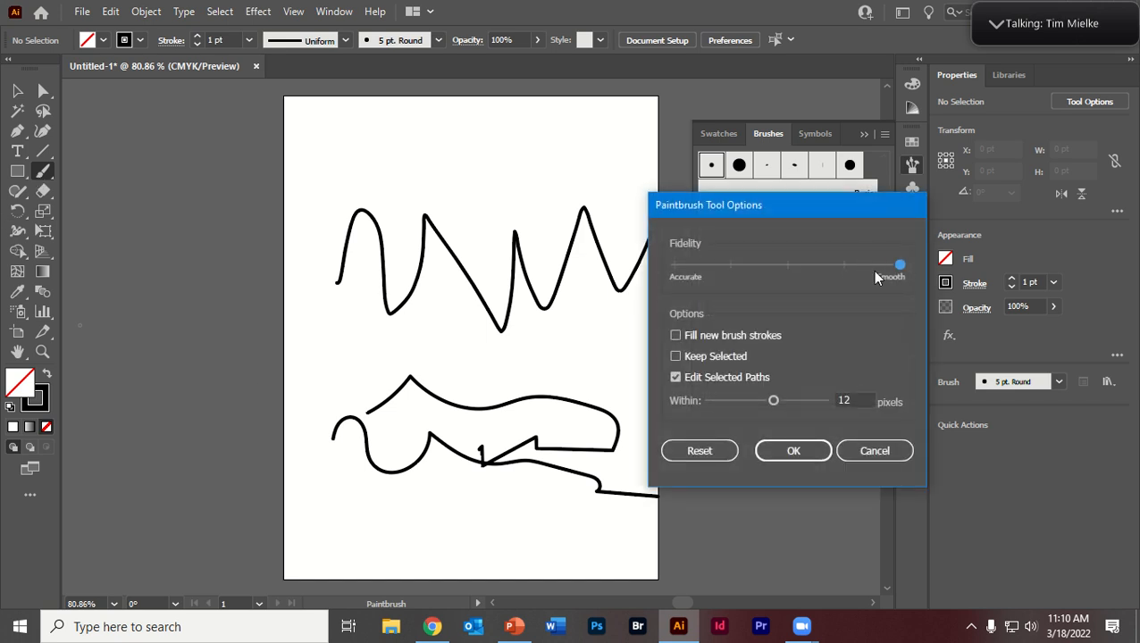
{"action": "left_click", "coordinate": [793, 450]}
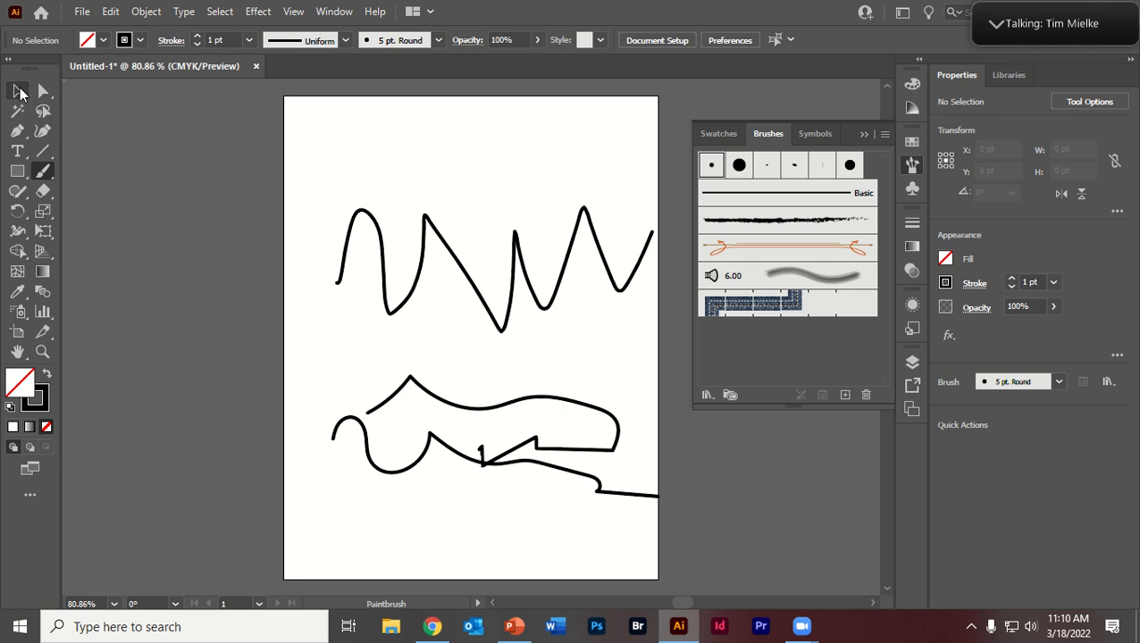
Step: Move the upper wavy stroke up toward the artboard's upper-left corner and set its stroke weight to 5 pt
{"action": "left_click", "coordinate": [20, 92]}
{"action": "mouse_move", "coordinate": [449, 225]}
{"action": "left_mouse_down"}
{"action": "mouse_move", "coordinate": [427, 188]}
{"action": "mouse_move", "coordinate": [375, 206]}
{"action": "mouse_move", "coordinate": [383, 182]}
{"action": "left_mouse_up"}
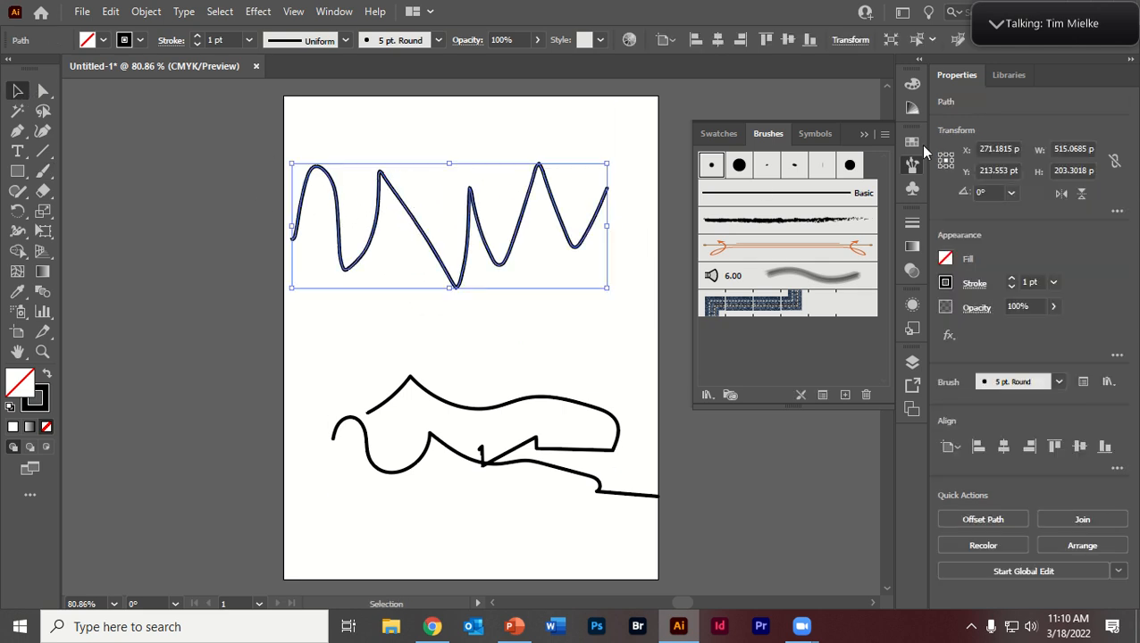
{"action": "left_click", "coordinate": [1011, 277]}
{"action": "left_click", "coordinate": [1011, 278]}
{"action": "left_click", "coordinate": [1011, 277]}
{"action": "left_click", "coordinate": [1010, 279]}
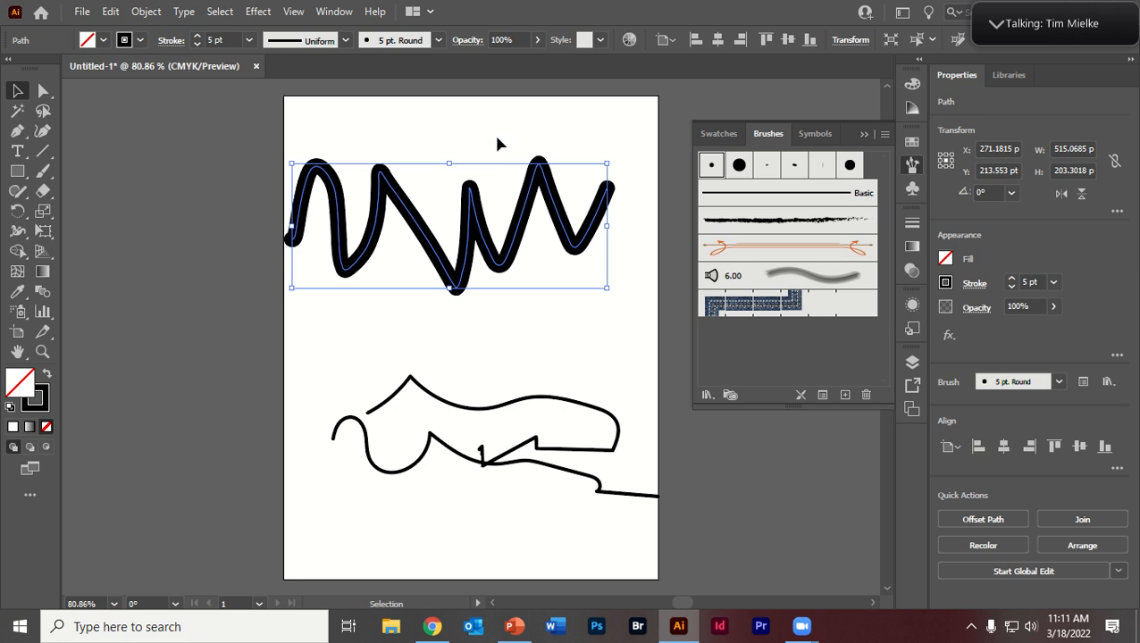
Step: Try the Charcoal - Feather, orange ornamental, Mop, Denim Seam and Basic brushes on the upper wavy stroke
{"action": "left_click", "coordinate": [775, 223]}
{"action": "left_click", "coordinate": [782, 255]}
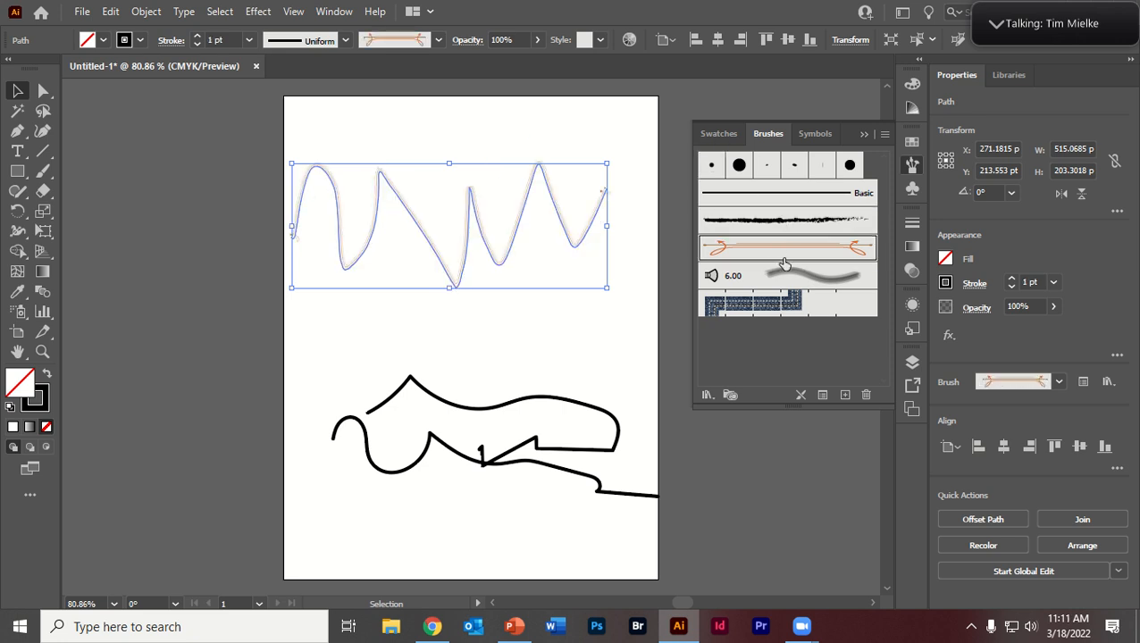
{"action": "left_click", "coordinate": [784, 272]}
{"action": "left_click", "coordinate": [789, 306]}
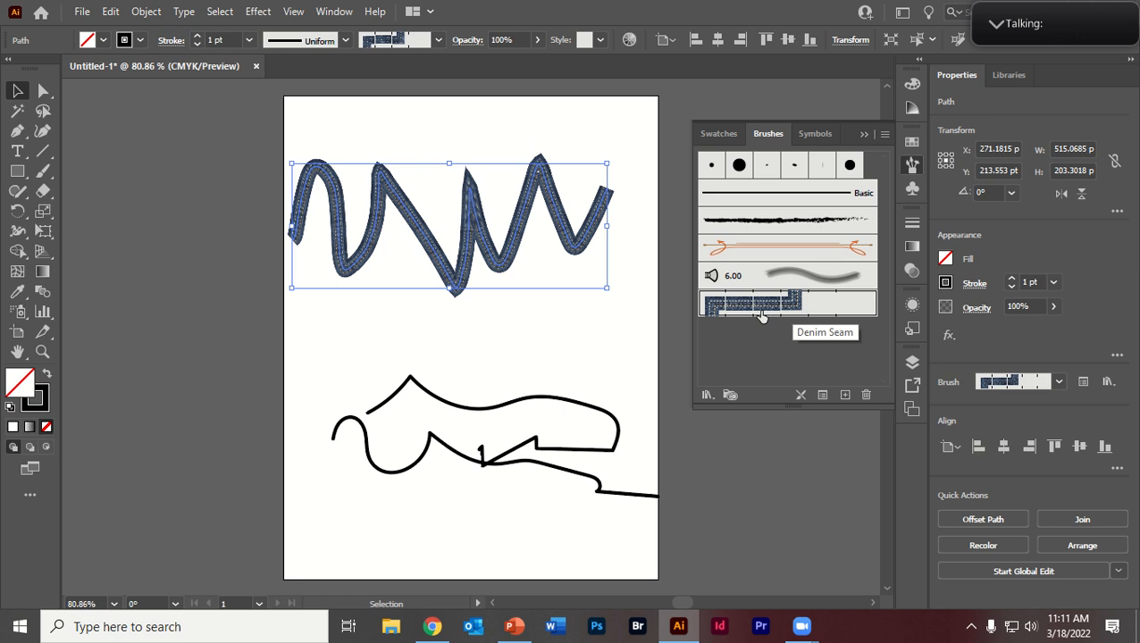
{"action": "left_click", "coordinate": [791, 202]}
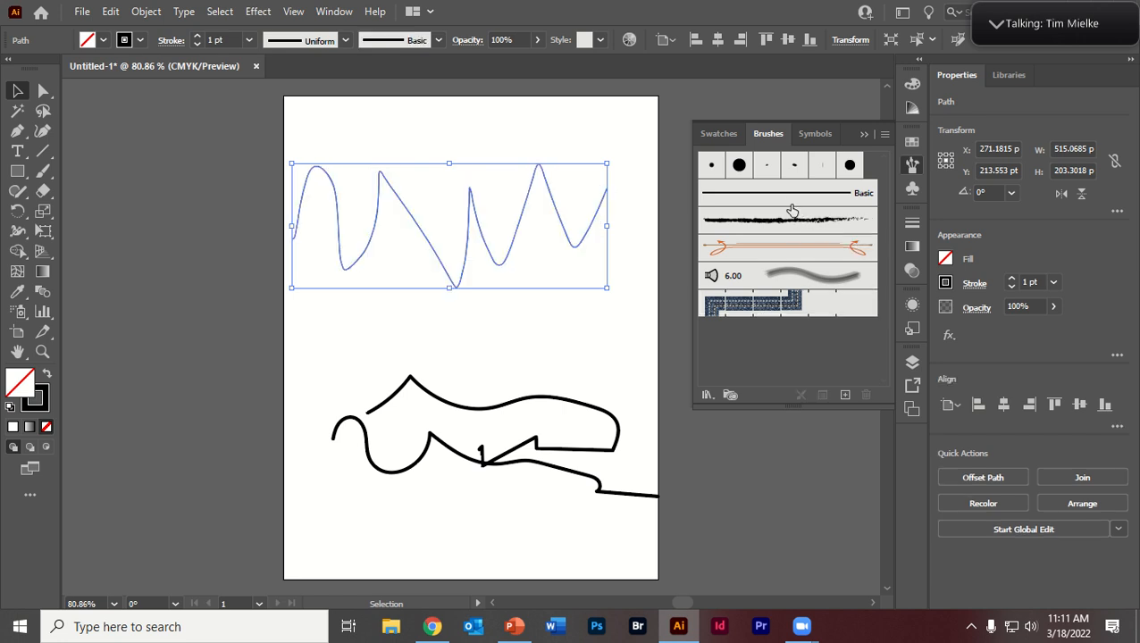
{"action": "left_click", "coordinate": [781, 219]}
{"action": "left_click", "coordinate": [779, 277]}
{"action": "left_click", "coordinate": [779, 250]}
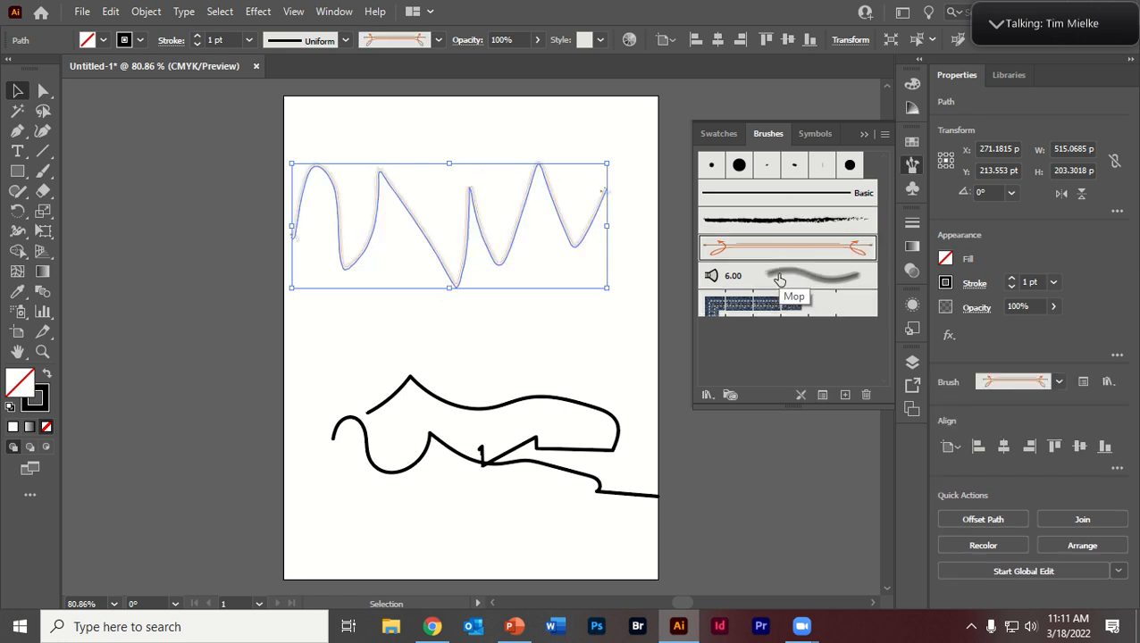
{"action": "left_click", "coordinate": [779, 277]}
{"action": "left_click", "coordinate": [758, 307]}
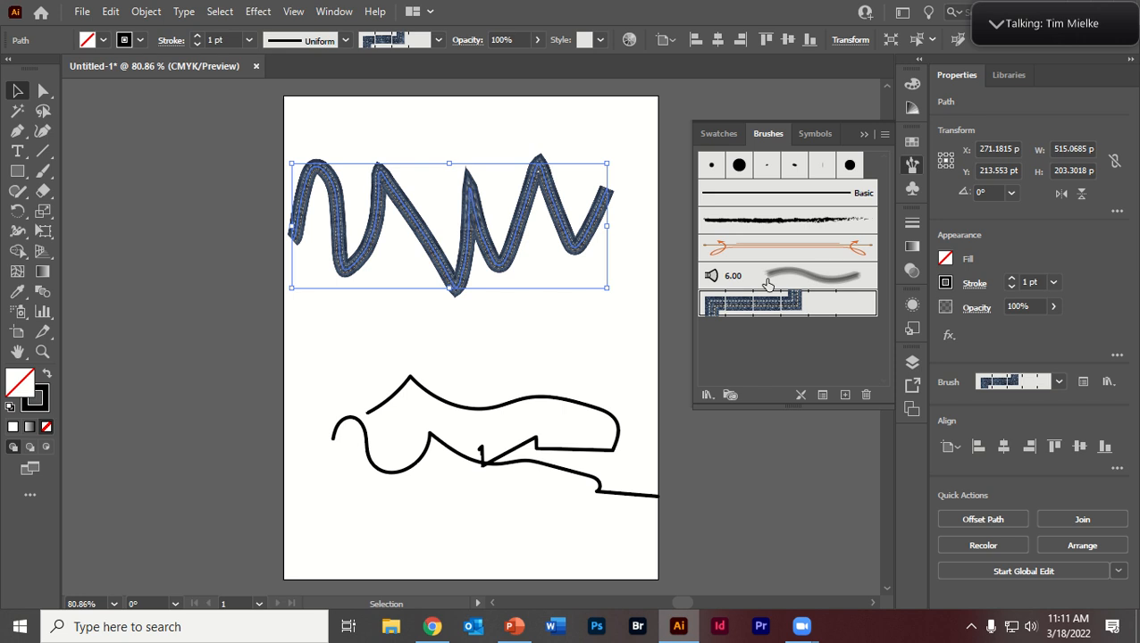
Step: Apply the Mop brush to the upper wavy stroke and set its stroke weight to 3 pt
{"action": "left_click", "coordinate": [766, 280]}
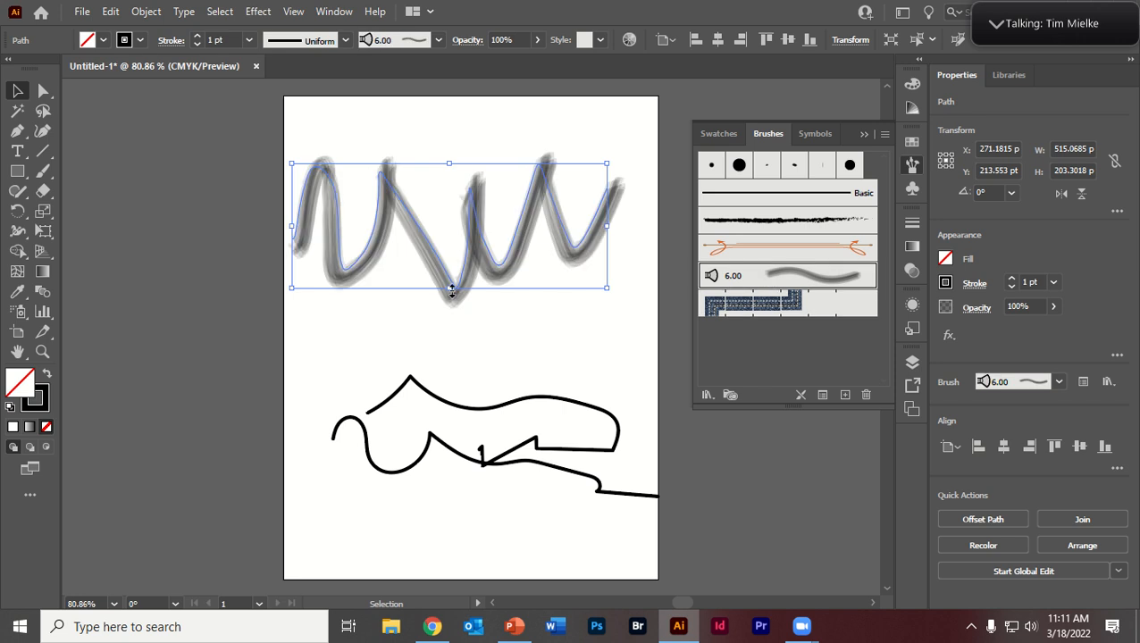
{"action": "left_click", "coordinate": [1012, 280]}
{"action": "left_click", "coordinate": [1012, 280]}
{"action": "left_click", "coordinate": [1012, 279]}
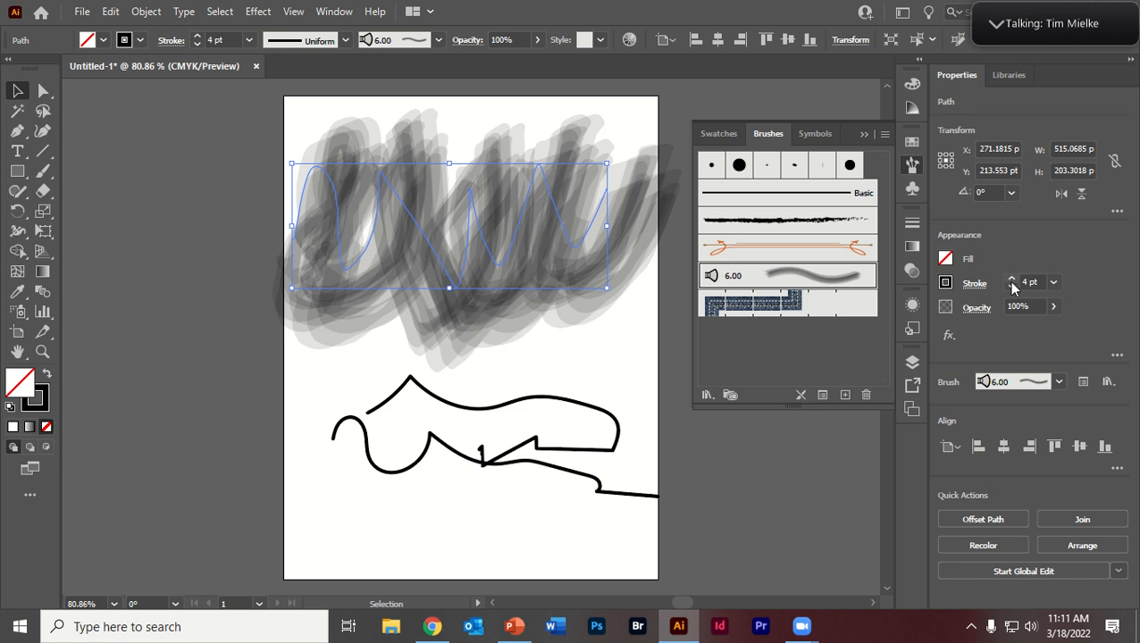
{"action": "left_click", "coordinate": [1011, 285]}
{"action": "left_click", "coordinate": [1011, 285]}
{"action": "left_click", "coordinate": [1010, 286]}
{"action": "left_click", "coordinate": [1012, 280]}
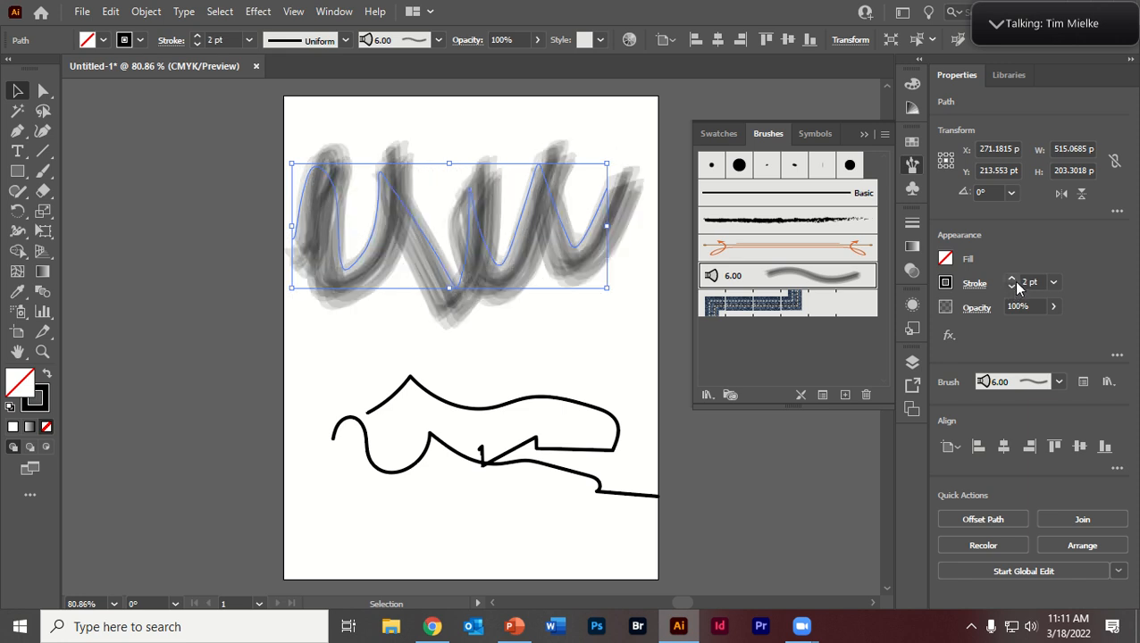
{"action": "left_click", "coordinate": [1012, 280]}
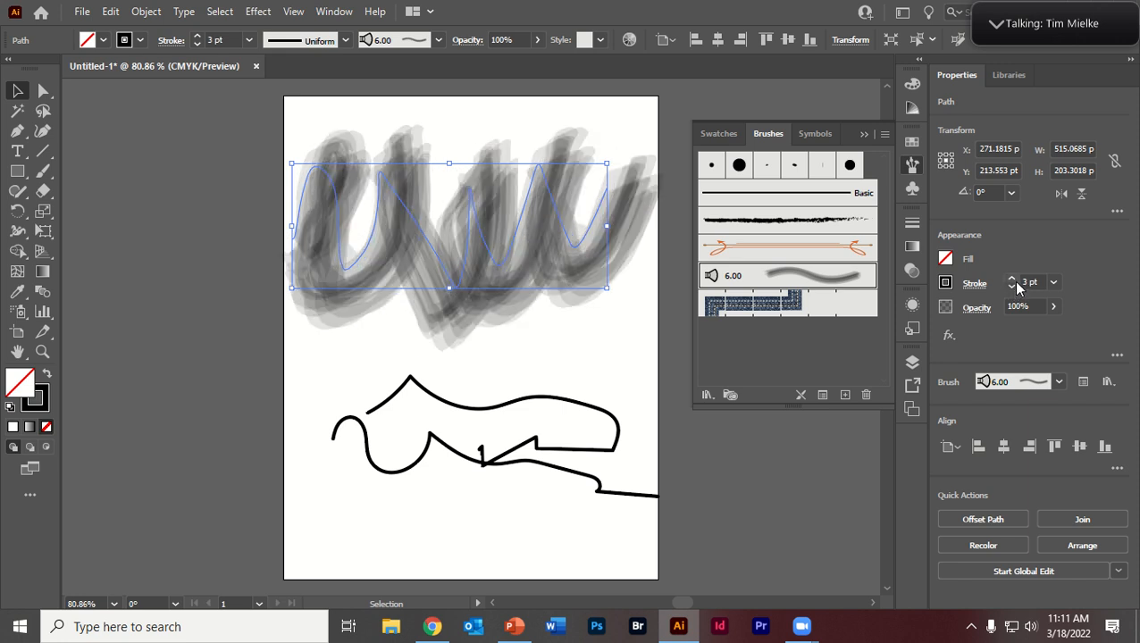
Step: Apply the Denim Seam brush to the upper wavy stroke and set its stroke weight to 5 pt
{"action": "left_click", "coordinate": [828, 306]}
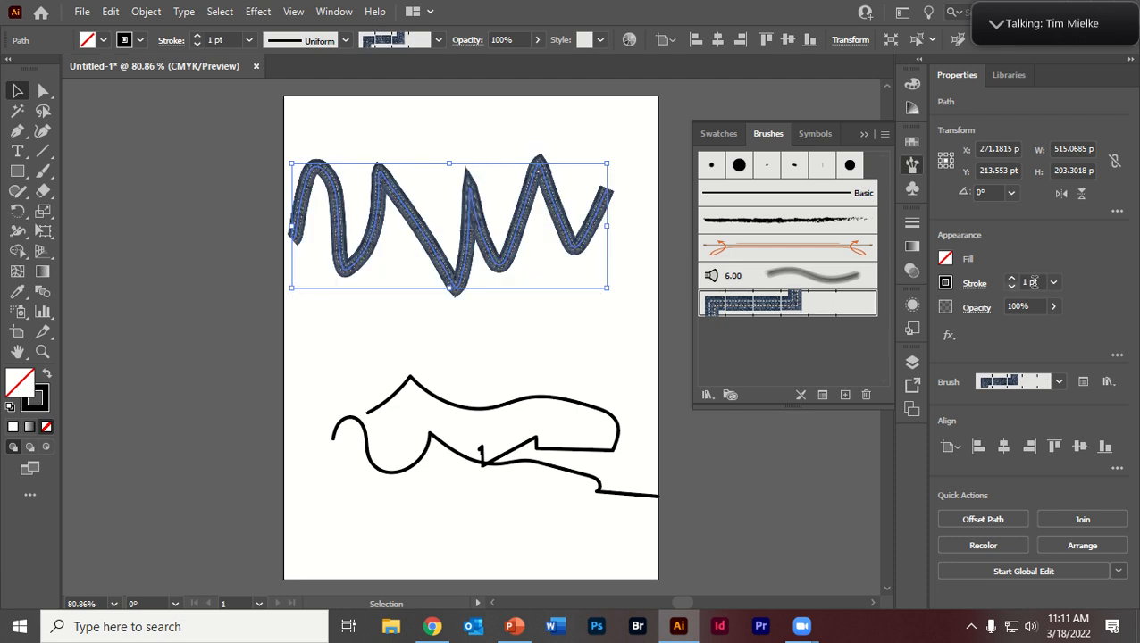
{"action": "left_click", "coordinate": [1011, 280]}
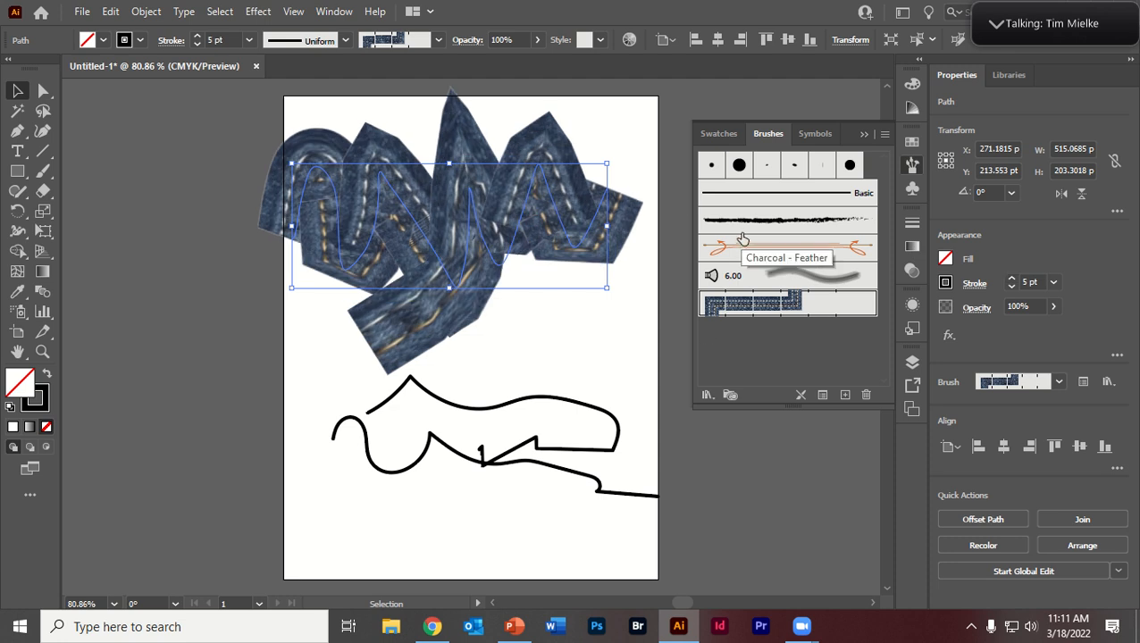
Step: Open the Artistic_ChalkCharcoalPencil brush library and apply its first scribbled brush to the upper wavy stroke
{"action": "left_click", "coordinate": [704, 395]}
{"action": "mouse_move", "coordinate": [754, 205]}
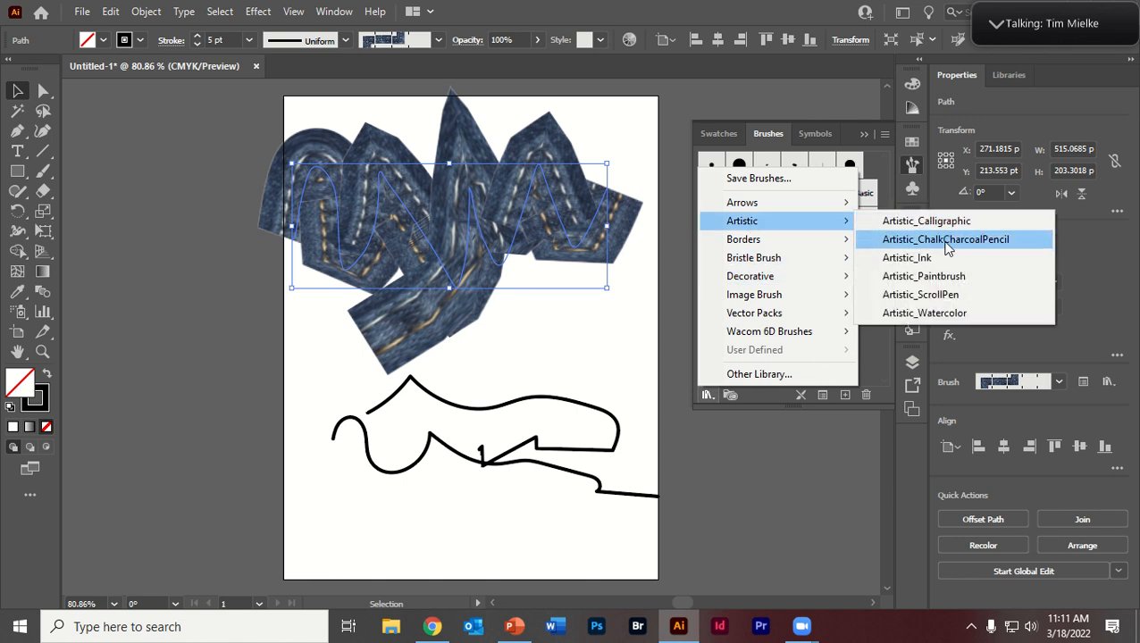
{"action": "left_click", "coordinate": [944, 240]}
{"action": "left_click", "coordinate": [560, 313]}
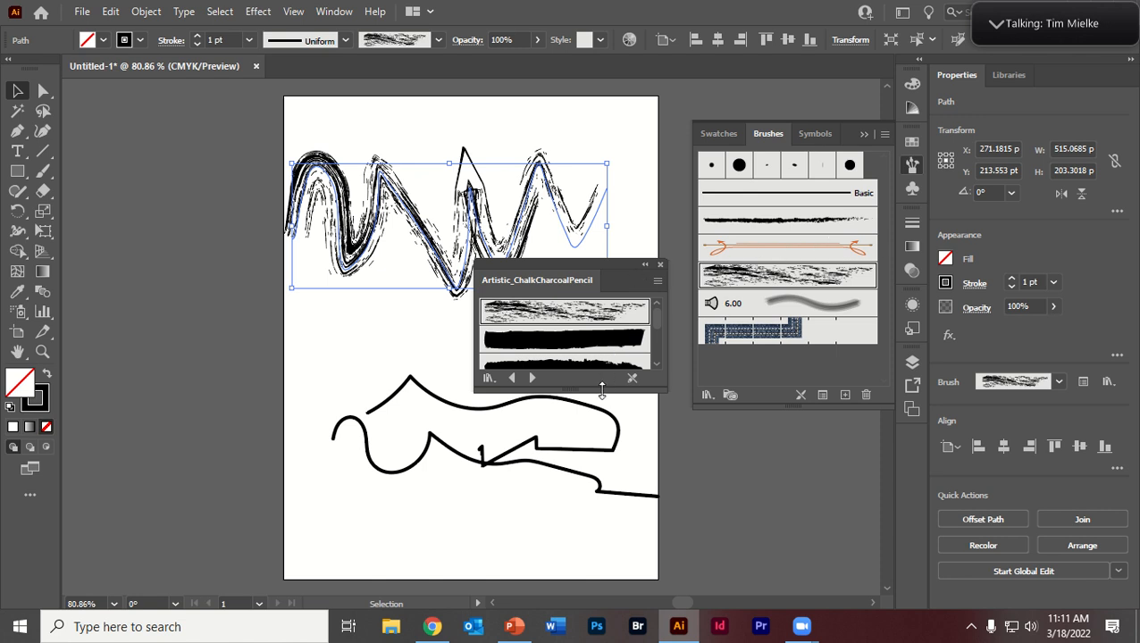
Step: Try several brushes from the enlarged chalk and charcoal library on the upper stroke, finish with the thin Charcoal - Feather brush, and deselect it
{"action": "left_click_drag", "start_coordinate": [601, 391], "coordinate": [601, 465]}
{"action": "left_click_drag", "start_coordinate": [596, 277], "coordinate": [684, 380]}
{"action": "left_click", "coordinate": [649, 448]}
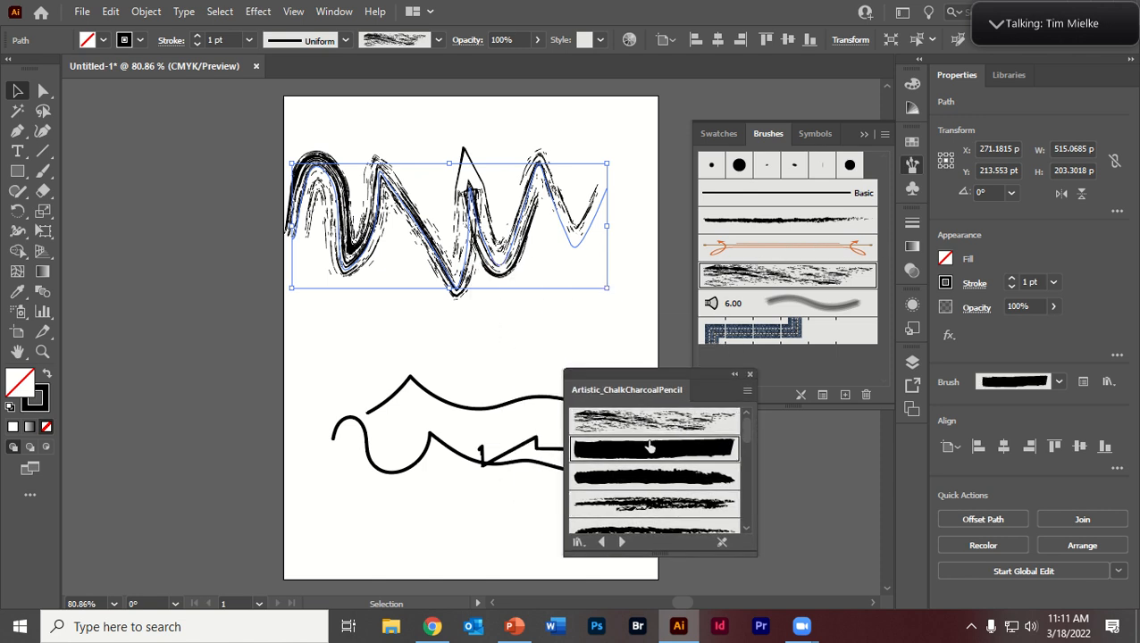
{"action": "left_click", "coordinate": [652, 481]}
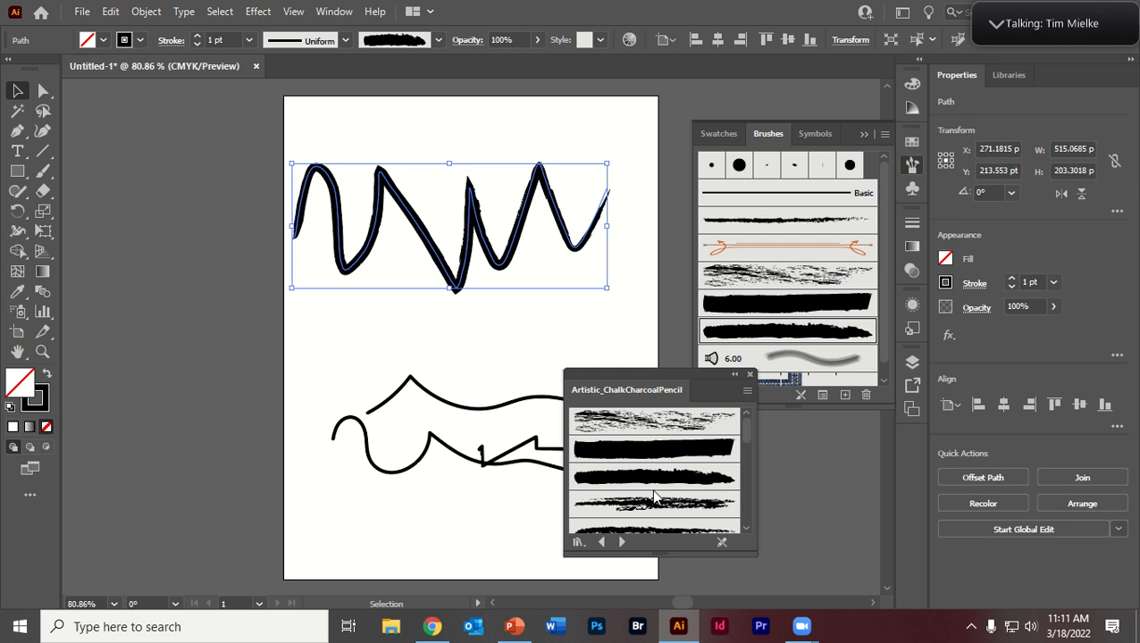
{"action": "left_click", "coordinate": [670, 503]}
{"action": "scroll", "coordinate": [666, 489], "scroll_direction": "down", "scroll_amount": 3}
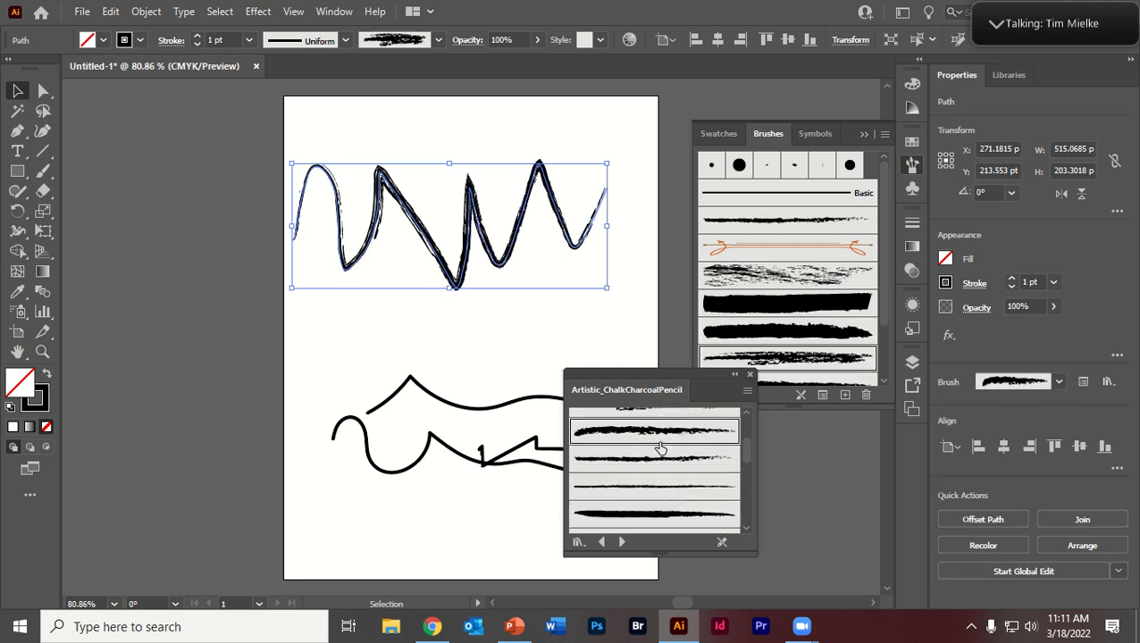
{"action": "left_click", "coordinate": [665, 466]}
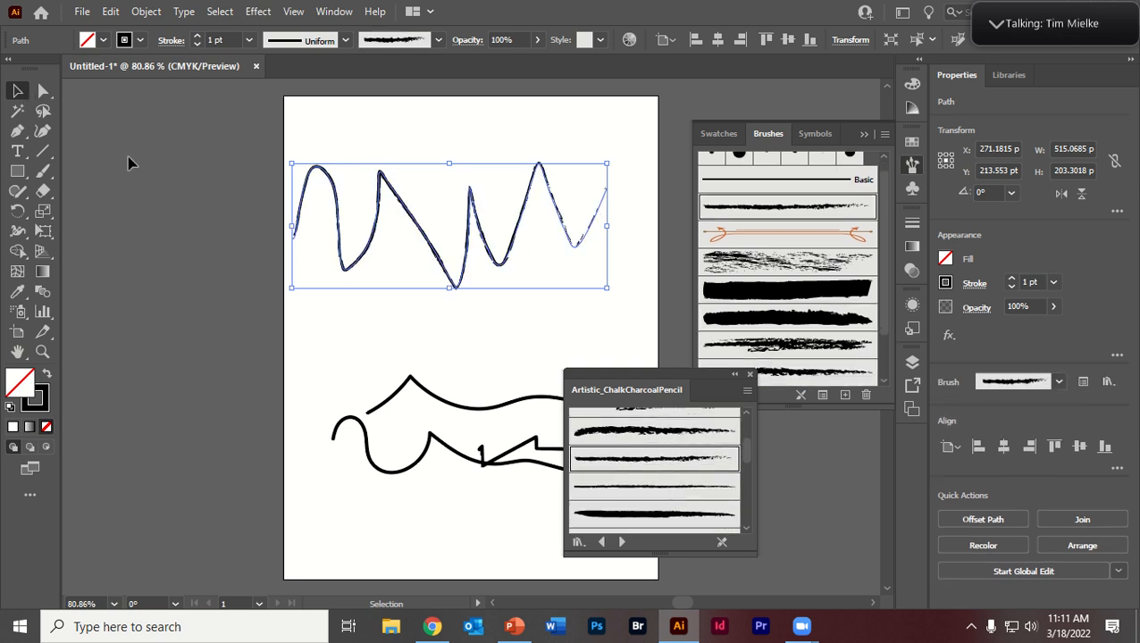
{"action": "left_click", "coordinate": [570, 305]}
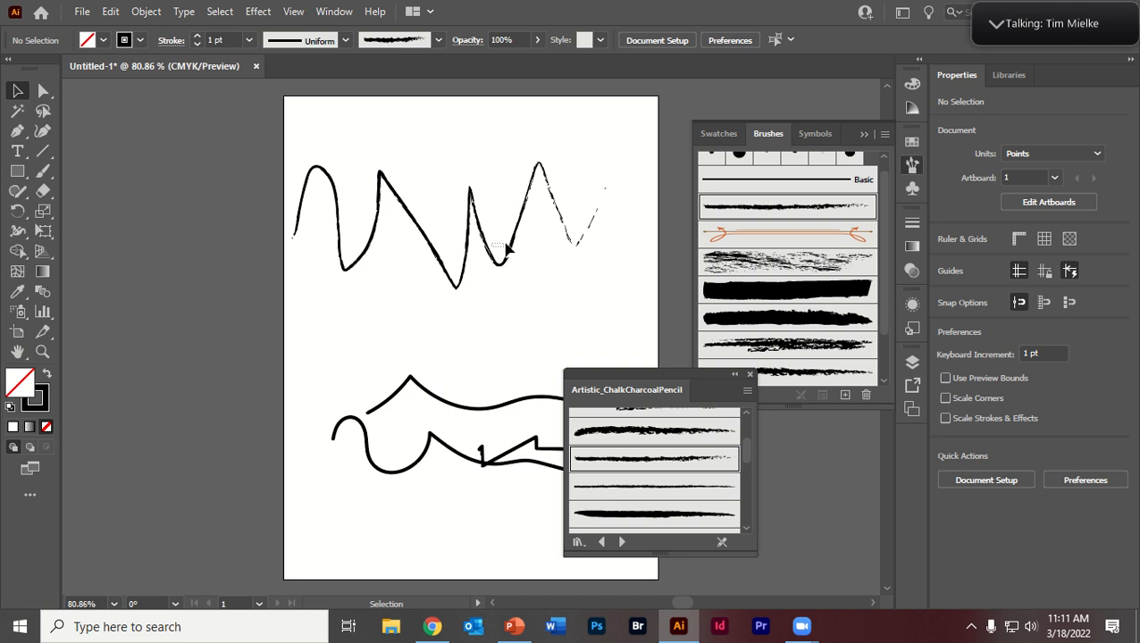
Step: Move the upper wavy stroke slightly up and right, and try the Chalk and Chalk - Scribble brushes on it, finishing with Charcoal
{"action": "left_click_drag", "start_coordinate": [525, 217], "coordinate": [540, 199]}
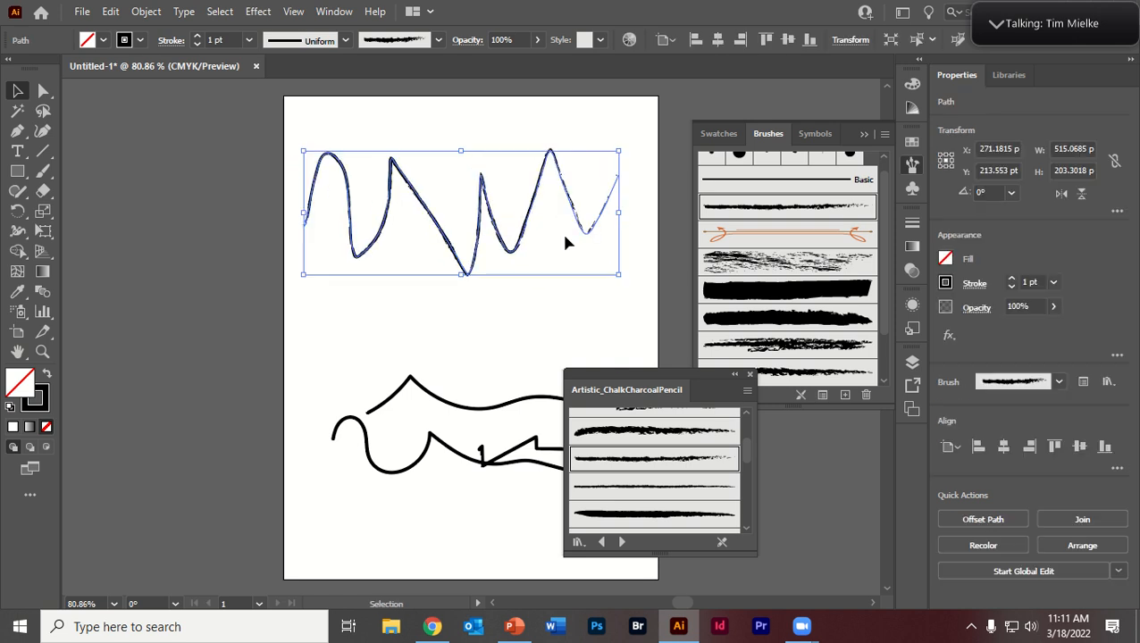
{"action": "left_click", "coordinate": [768, 268]}
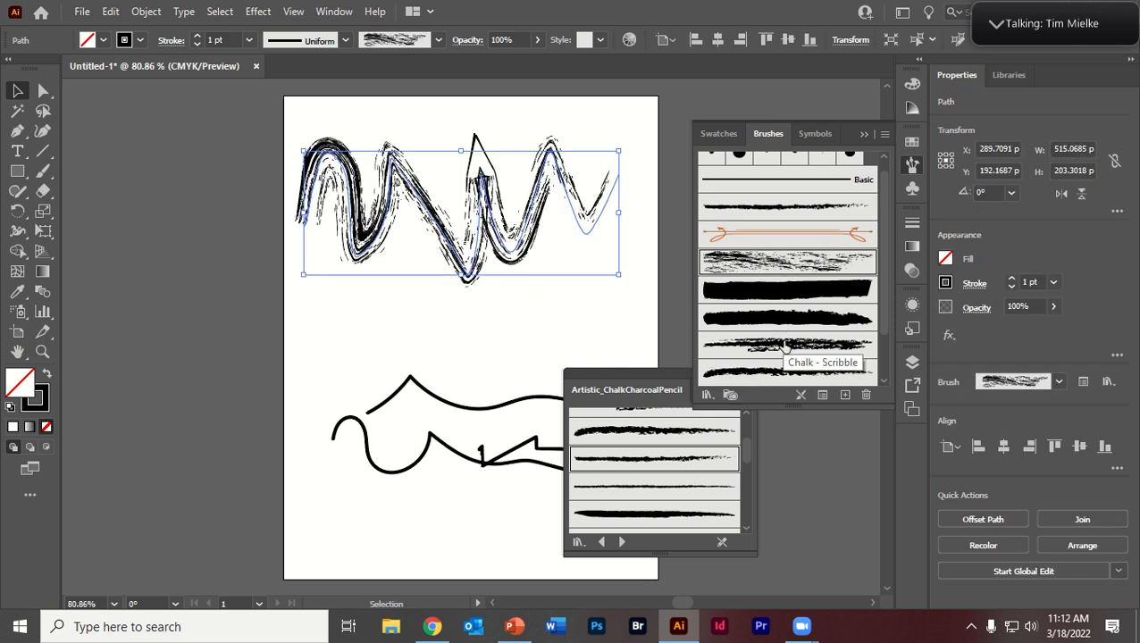
{"action": "left_click", "coordinate": [775, 344]}
{"action": "left_click", "coordinate": [774, 270]}
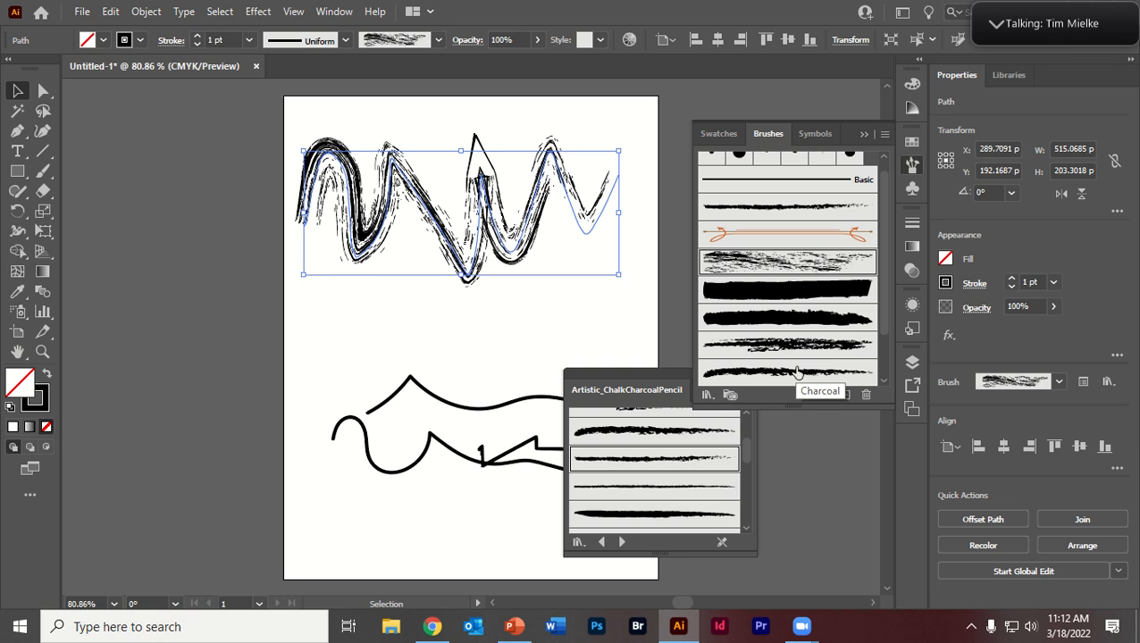
{"action": "left_click", "coordinate": [793, 373]}
{"action": "left_click", "coordinate": [786, 348]}
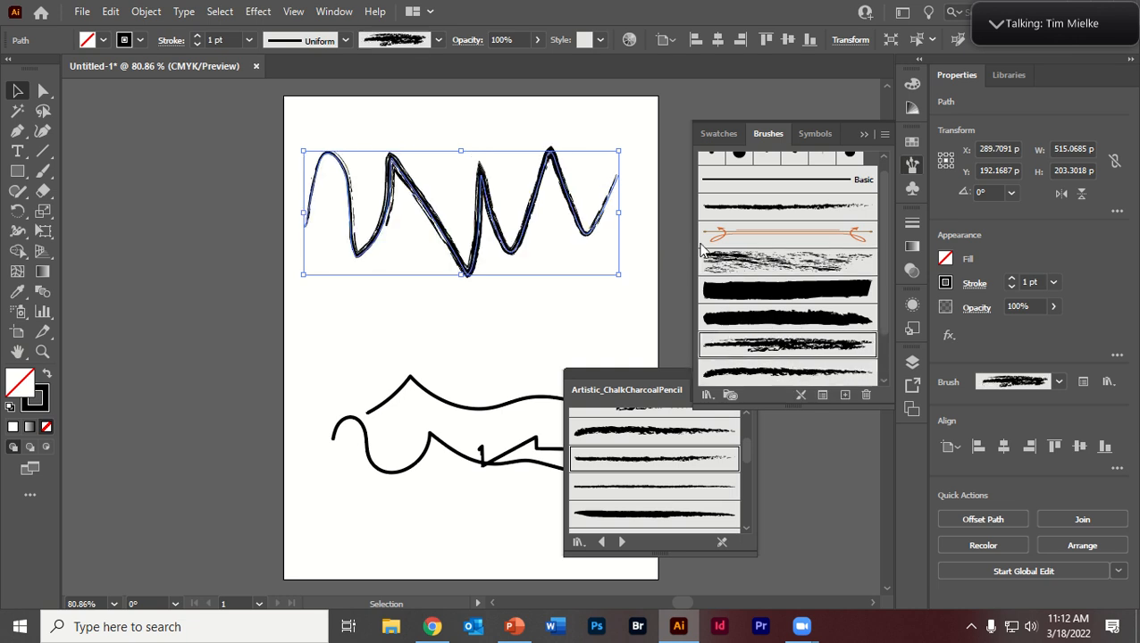
{"action": "left_click", "coordinate": [751, 261]}
{"action": "left_click", "coordinate": [779, 372]}
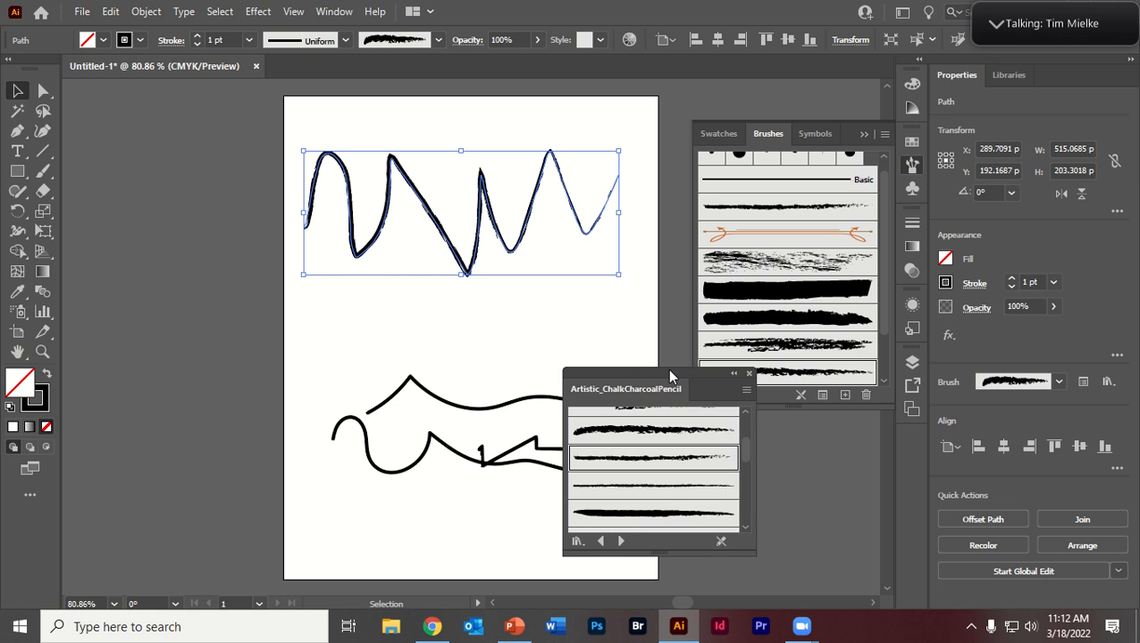
Step: Apply the Chalk - Scribble brush to the upper stroke, and set its brush options to 91% width and Stretch to Fit Stroke Length
{"action": "left_click_drag", "start_coordinate": [667, 368], "coordinate": [638, 364]}
{"action": "double_click", "coordinate": [773, 347]}
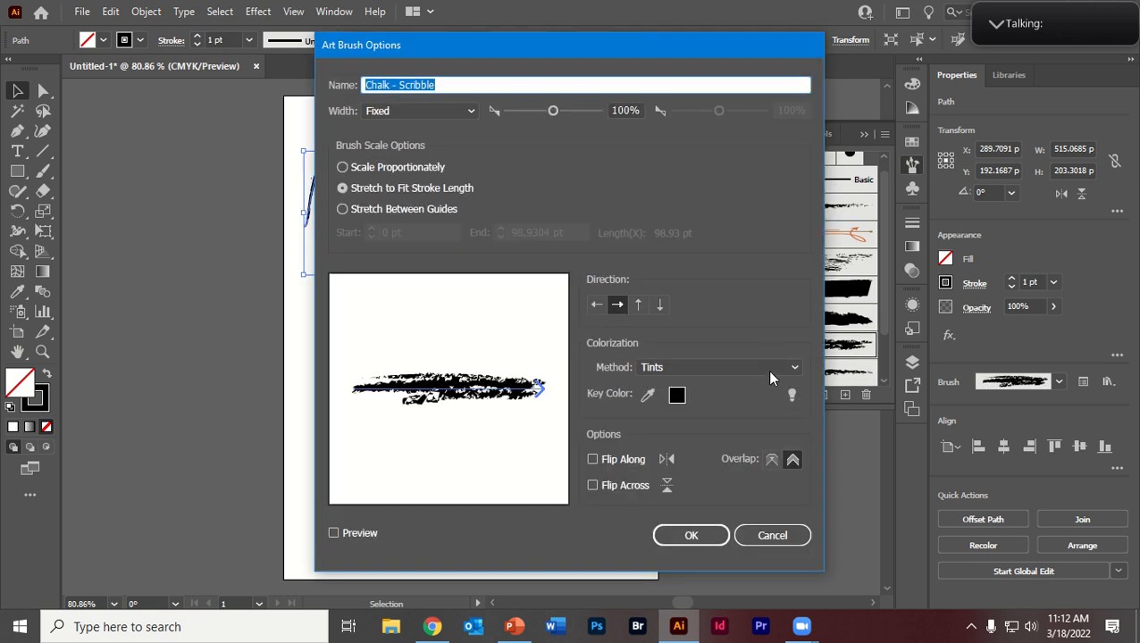
{"action": "left_click", "coordinate": [785, 531]}
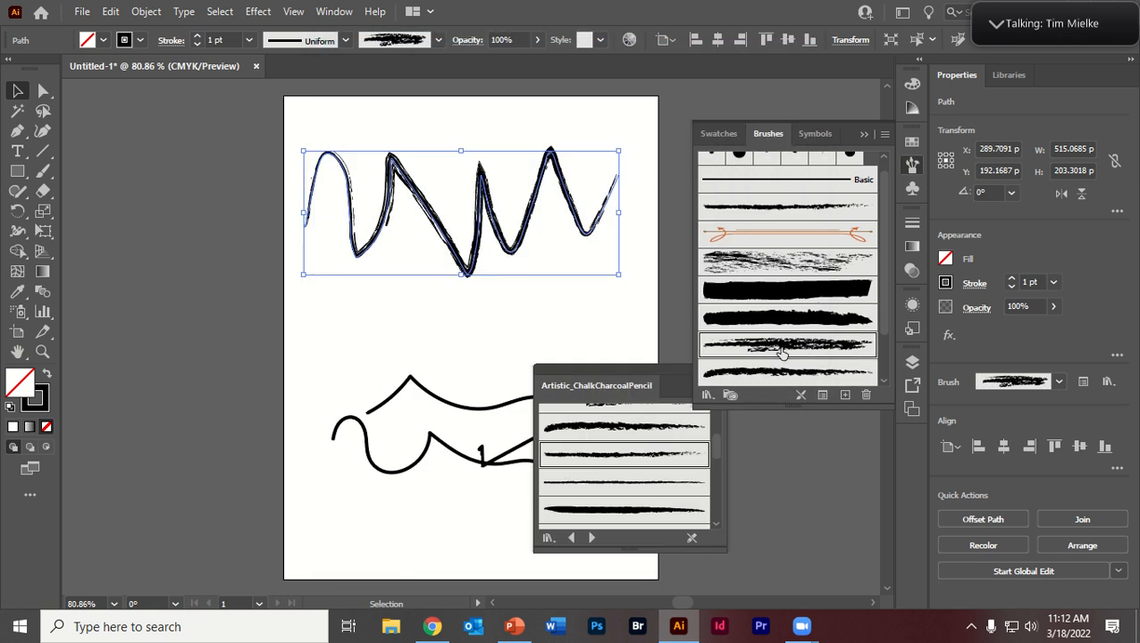
{"action": "double_click", "coordinate": [779, 348]}
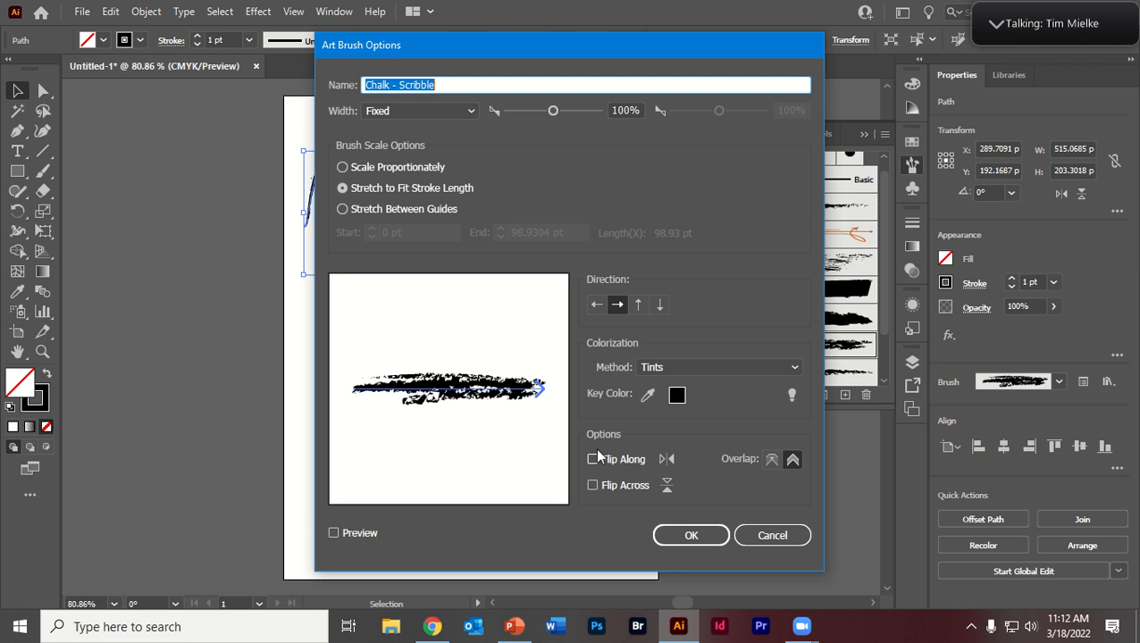
{"action": "left_click", "coordinate": [342, 188]}
{"action": "mouse_move", "coordinate": [556, 110]}
{"action": "left_mouse_down"}
{"action": "mouse_move", "coordinate": [534, 112]}
{"action": "mouse_move", "coordinate": [549, 110]}
{"action": "left_mouse_up"}
{"action": "left_click", "coordinate": [441, 112]}
{"action": "left_click", "coordinate": [441, 113]}
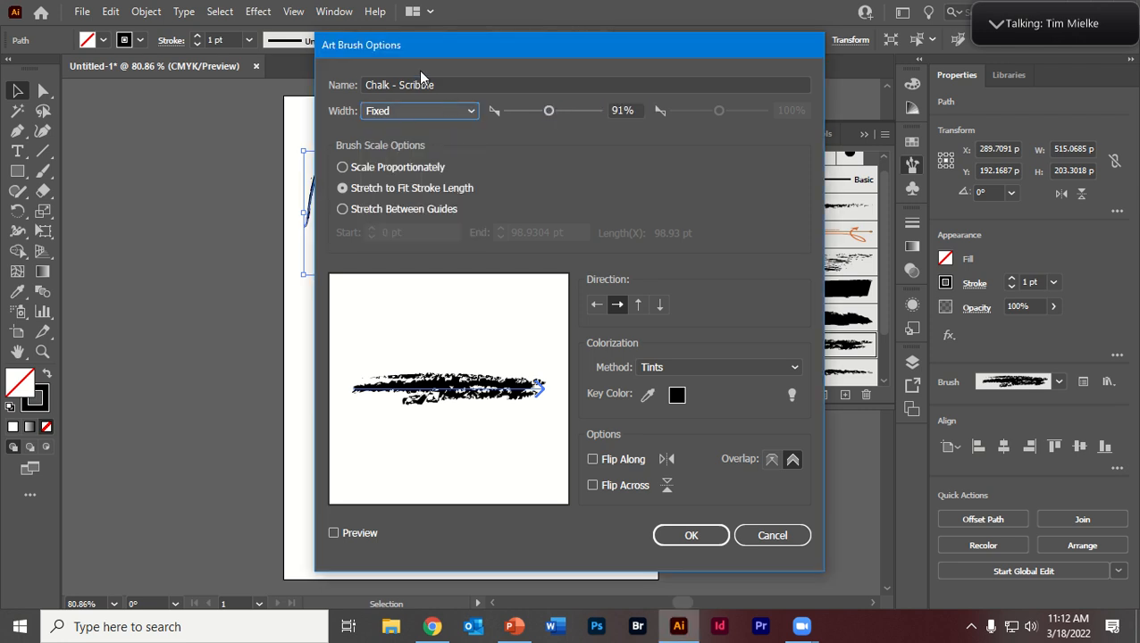
{"action": "left_click", "coordinate": [353, 167]}
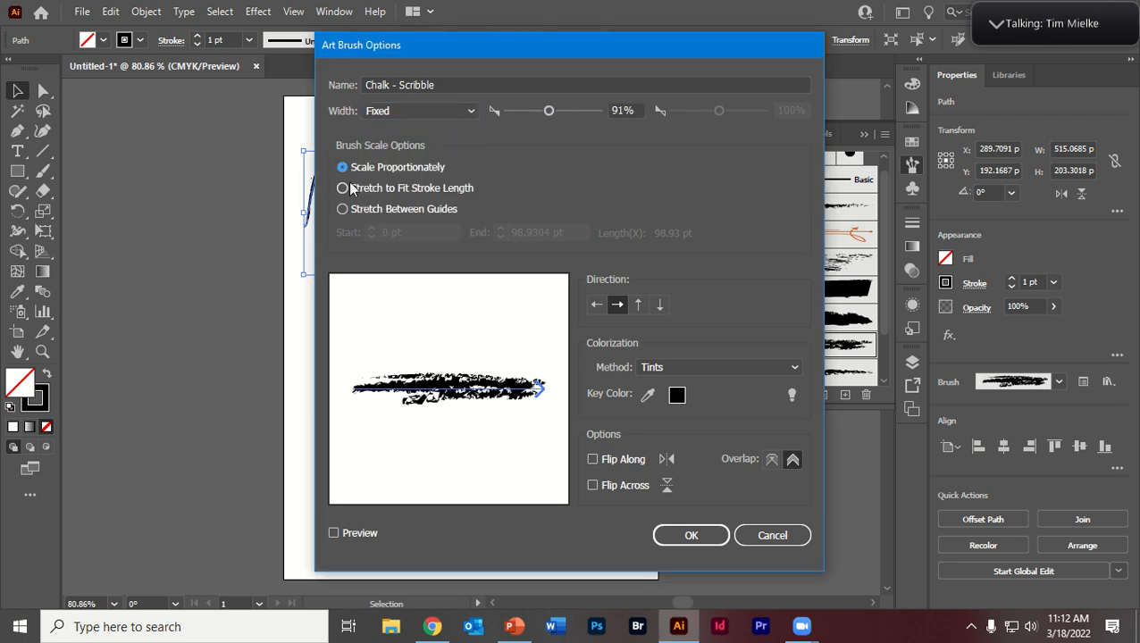
{"action": "left_click", "coordinate": [358, 209]}
{"action": "left_click", "coordinate": [363, 187]}
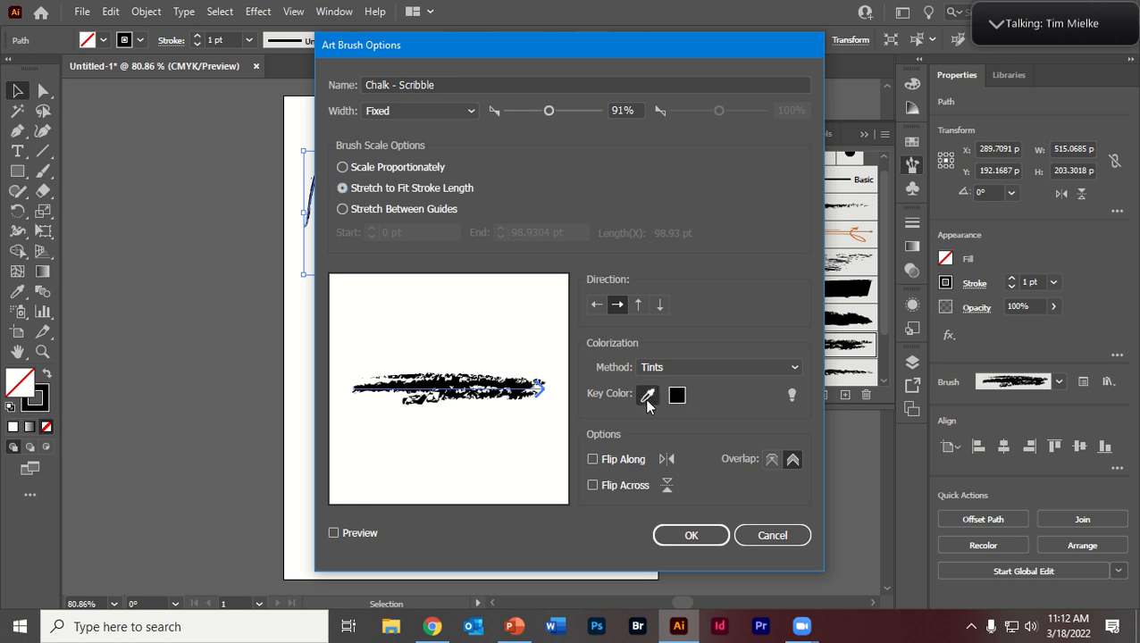
Step: Try the Tints and Shades and Hue Shift colorization methods for the Chalk - Scribble brush, finishing with None
{"action": "left_click", "coordinate": [699, 366]}
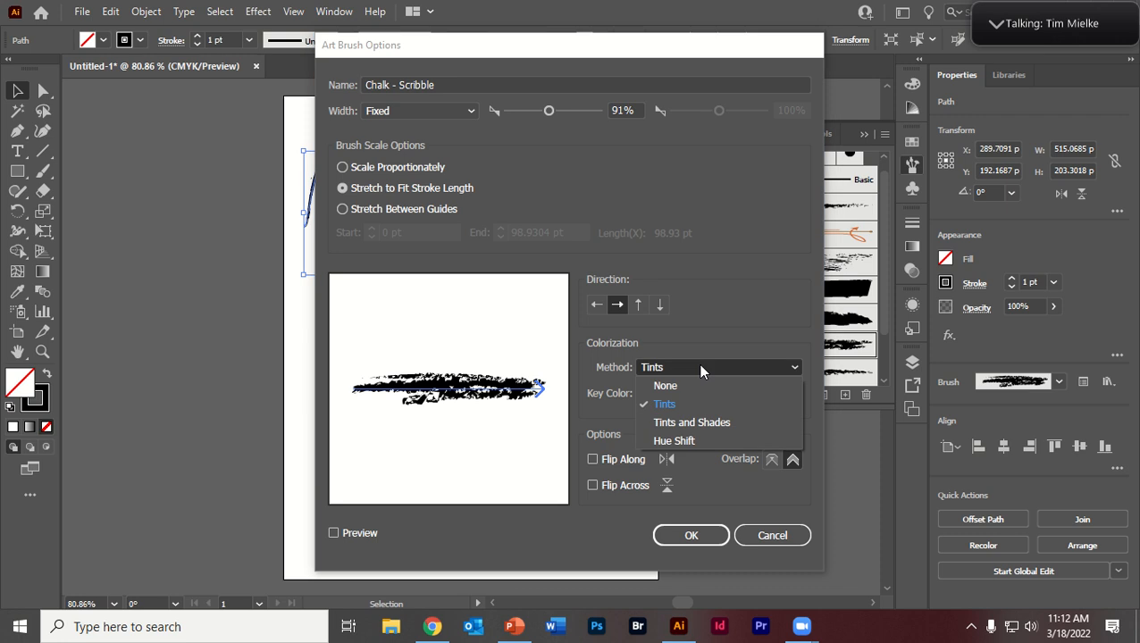
{"action": "left_click", "coordinate": [691, 421]}
{"action": "left_click", "coordinate": [692, 367]}
{"action": "left_click", "coordinate": [683, 441]}
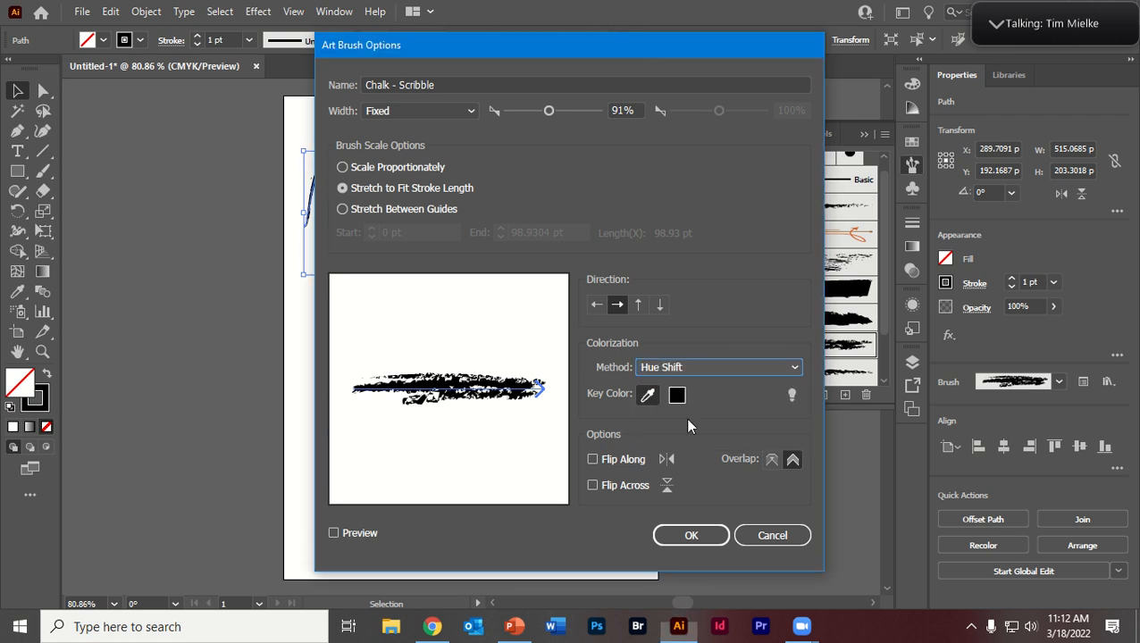
{"action": "left_click", "coordinate": [659, 364]}
{"action": "left_click", "coordinate": [668, 384]}
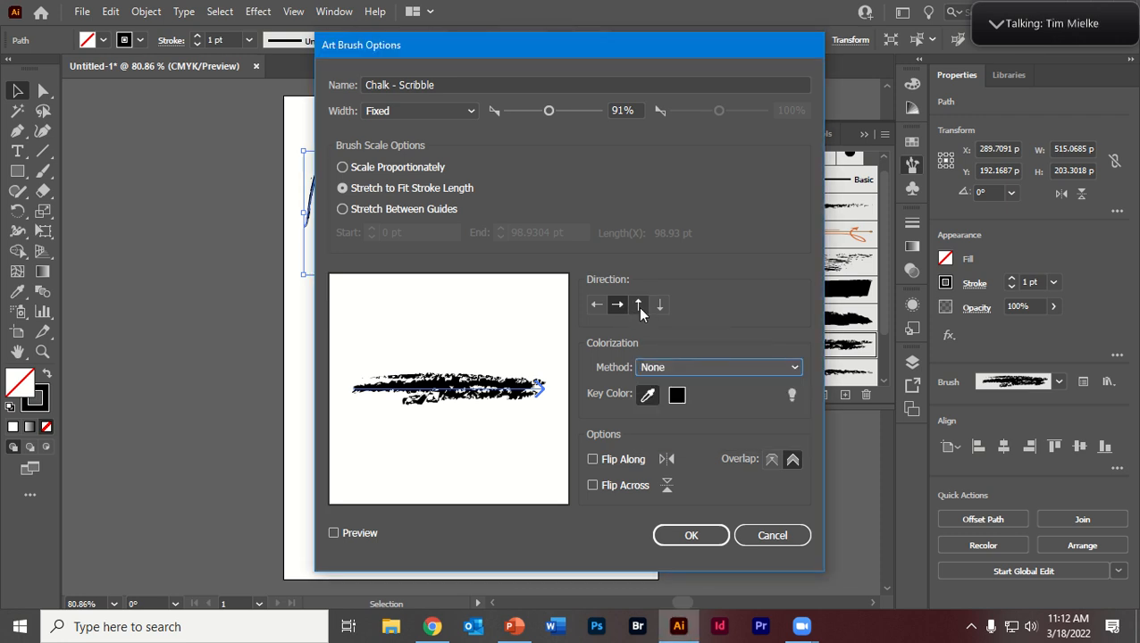
Step: Set the brush direction to right-to-left with Flip Along and Flip Across enabled, and apply the changes to existing strokes
{"action": "left_click", "coordinate": [637, 304]}
{"action": "left_click", "coordinate": [659, 304]}
{"action": "left_click", "coordinate": [617, 305]}
{"action": "left_click", "coordinate": [598, 304]}
{"action": "left_click", "coordinate": [592, 460]}
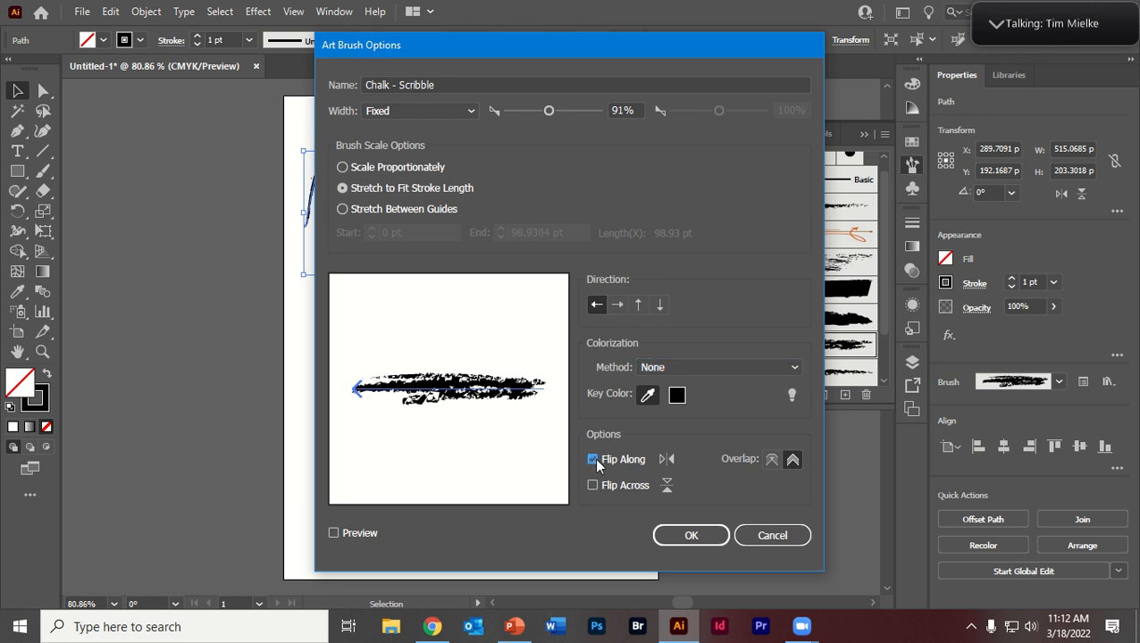
{"action": "left_click", "coordinate": [592, 484]}
{"action": "left_click", "coordinate": [693, 536]}
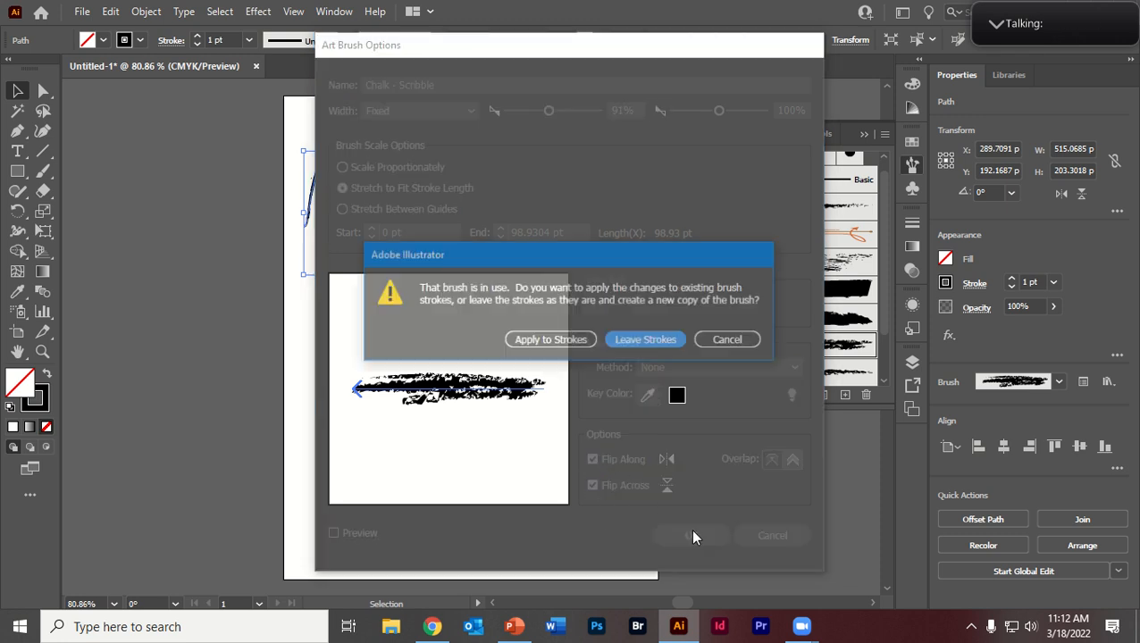
{"action": "left_click", "coordinate": [576, 340]}
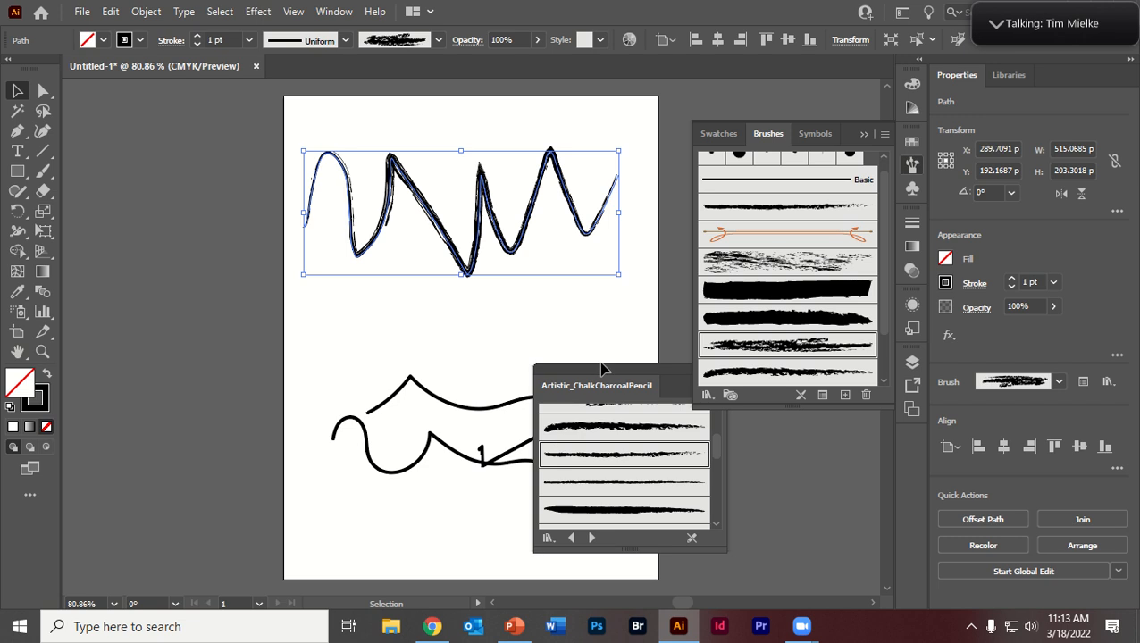
Step: Place the chalk and charcoal library beneath the document's brush list, and move the upper stroke slightly down and right
{"action": "left_click_drag", "start_coordinate": [610, 376], "coordinate": [756, 416]}
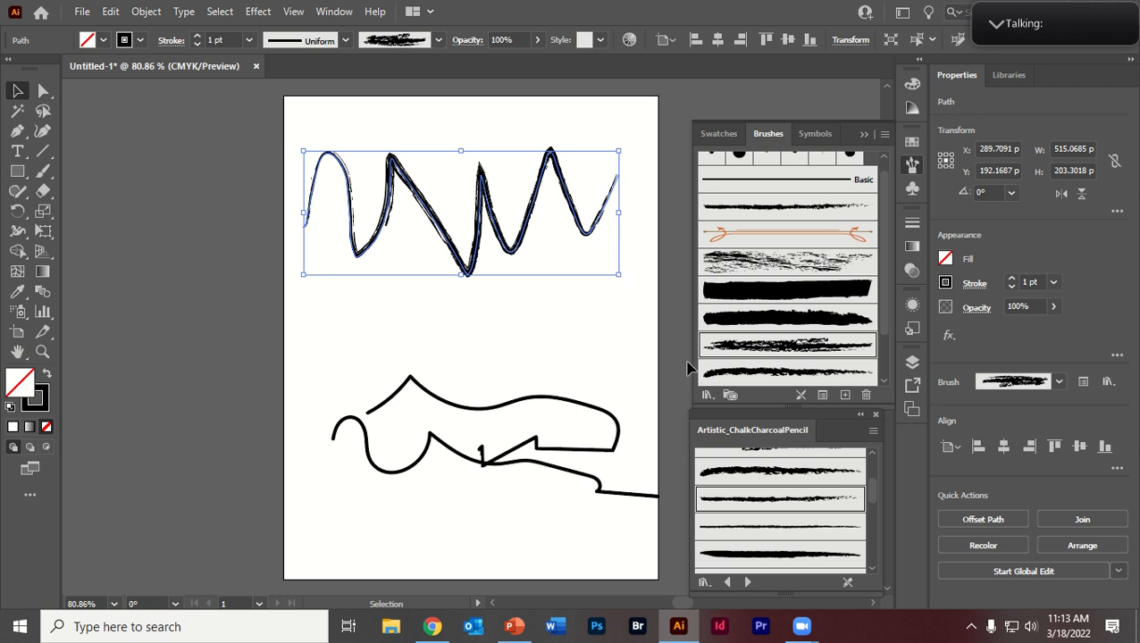
{"action": "left_click", "coordinate": [42, 92]}
{"action": "left_click", "coordinate": [15, 91]}
{"action": "left_click_drag", "start_coordinate": [433, 229], "coordinate": [443, 254]}
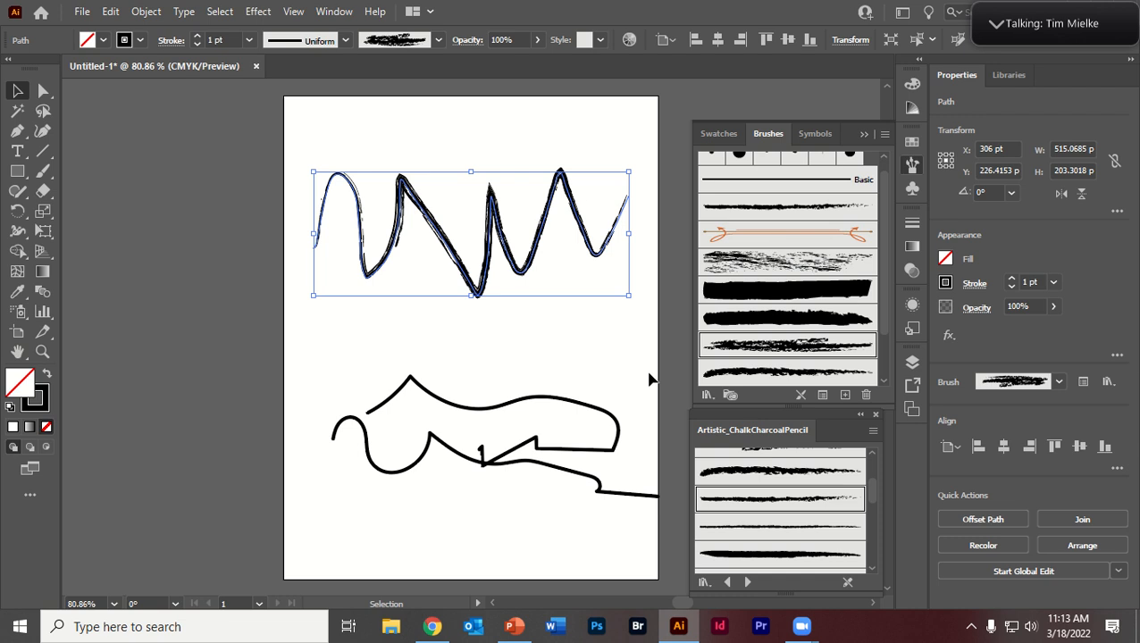
Step: Try several of the document's art brushes on the upper stroke, finishing with the Chalk brush
{"action": "left_click", "coordinate": [821, 317]}
{"action": "left_click", "coordinate": [788, 235]}
{"action": "left_click", "coordinate": [781, 210]}
{"action": "left_click", "coordinate": [773, 261]}
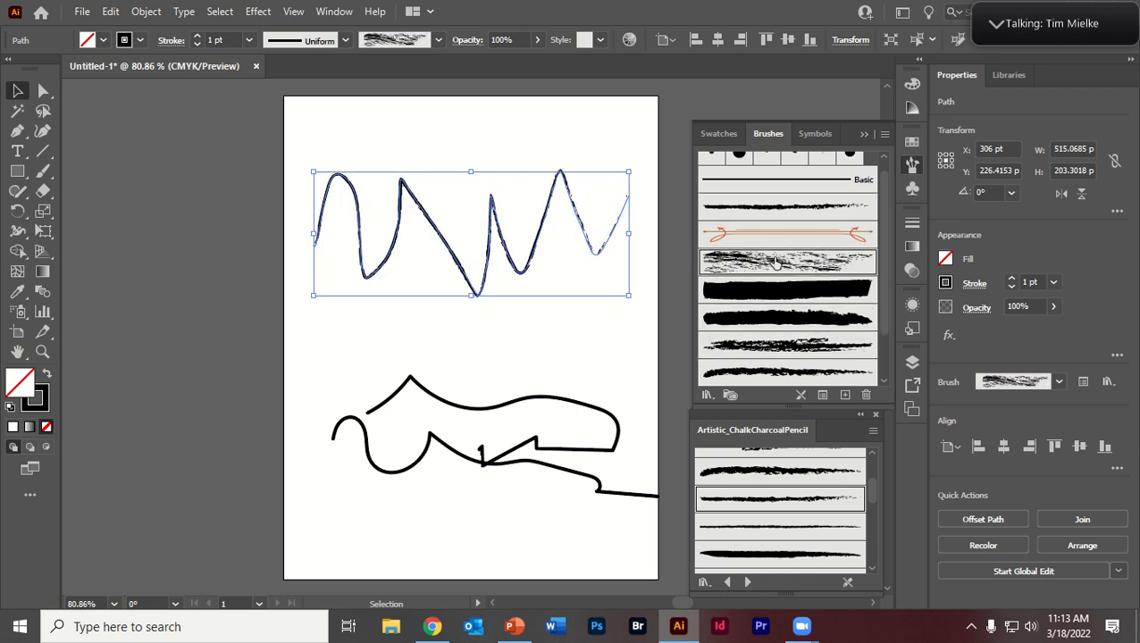
{"action": "left_click", "coordinate": [768, 317]}
{"action": "left_click", "coordinate": [784, 264]}
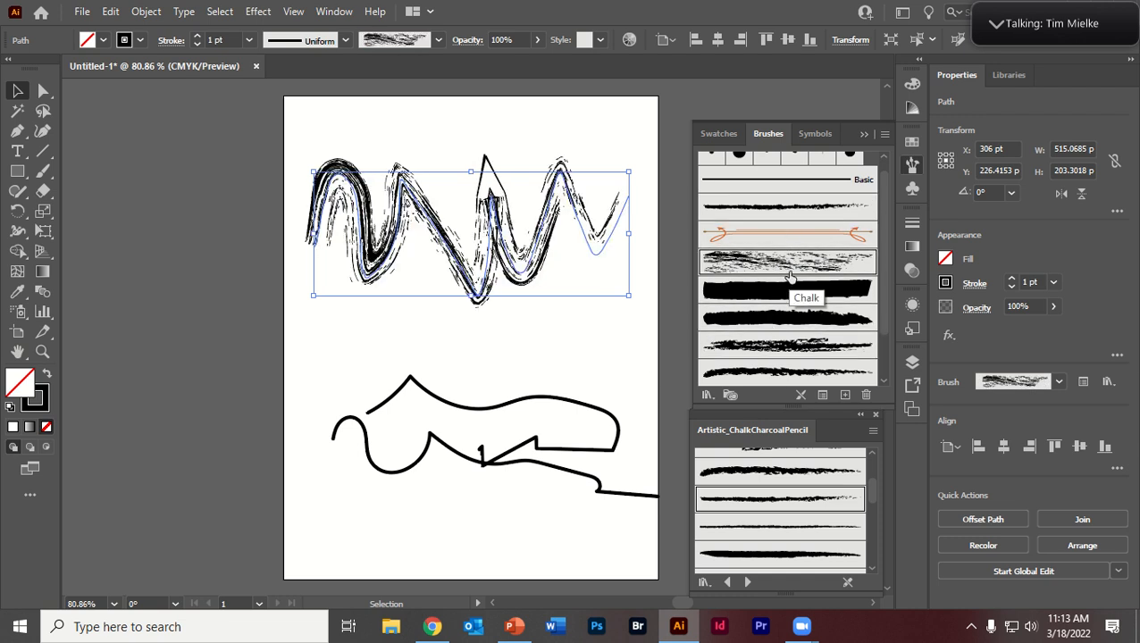
Step: Compare the Chalk brush's scale options, keep Stretch to Fit Stroke Length, set its direction to bottom-to-top, and apply the change to existing strokes
{"action": "double_click", "coordinate": [747, 261]}
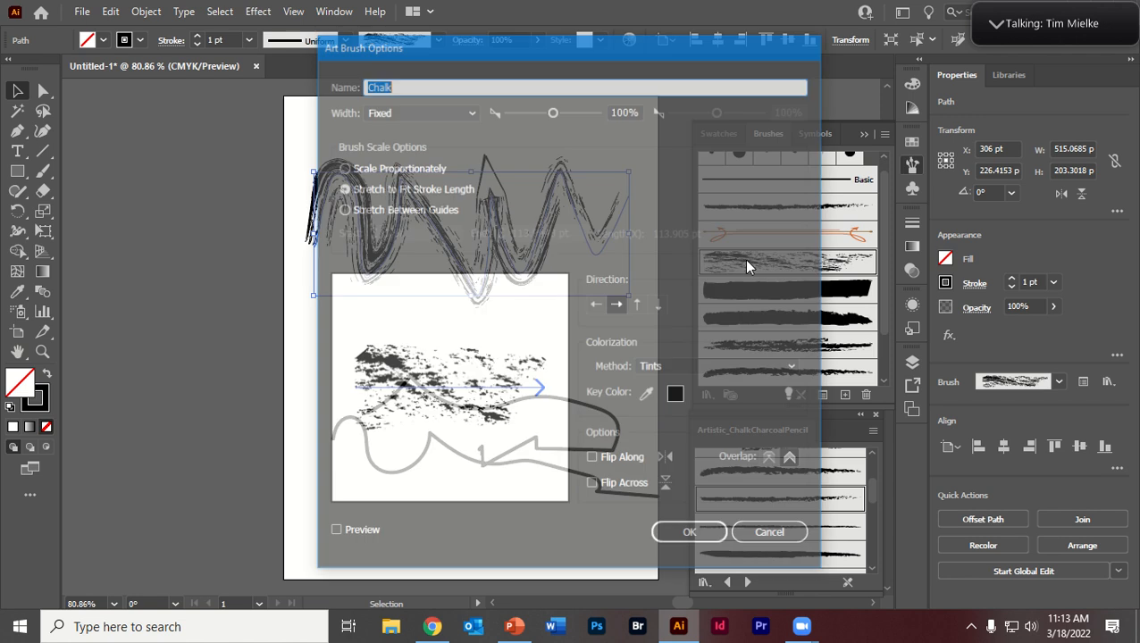
{"action": "left_click", "coordinate": [376, 211]}
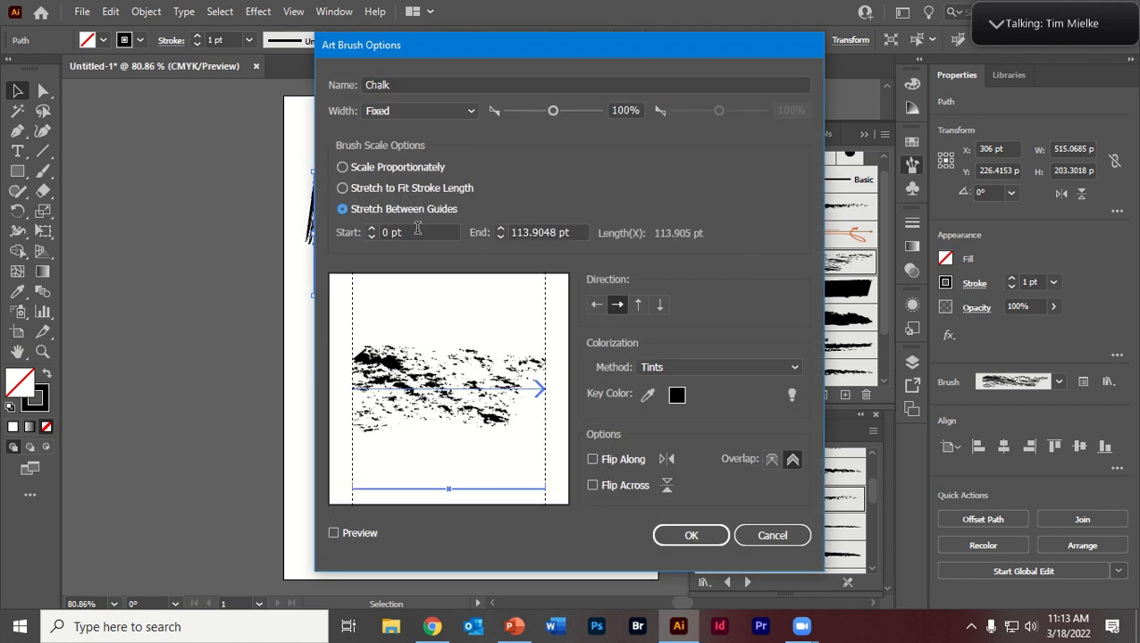
{"action": "left_click", "coordinate": [501, 232]}
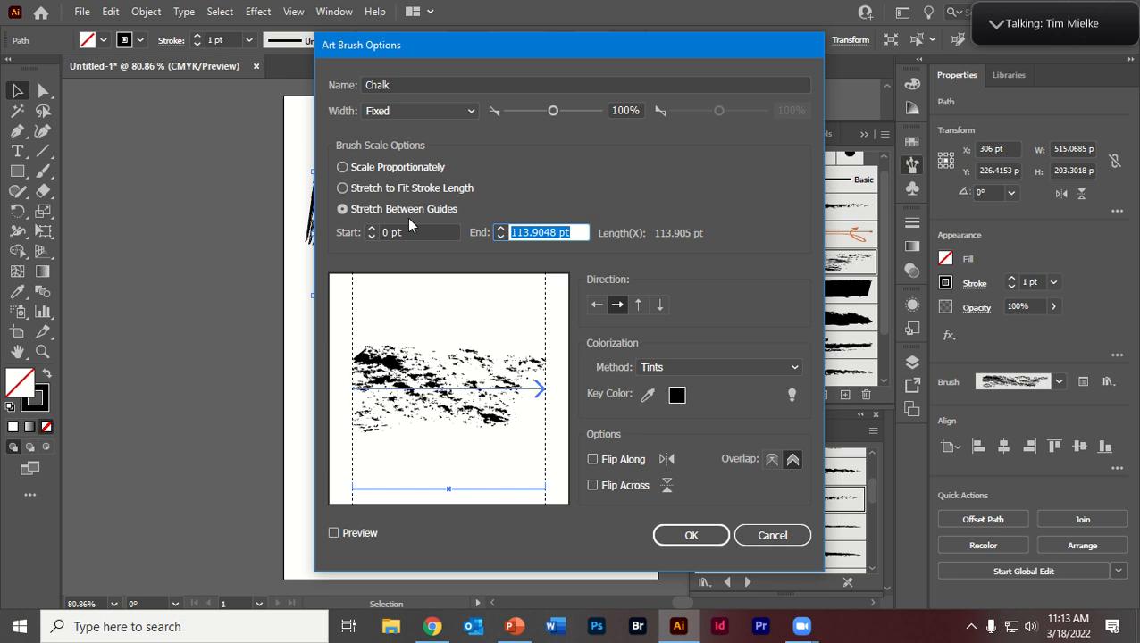
{"action": "left_click", "coordinate": [374, 172]}
{"action": "left_click", "coordinate": [373, 187]}
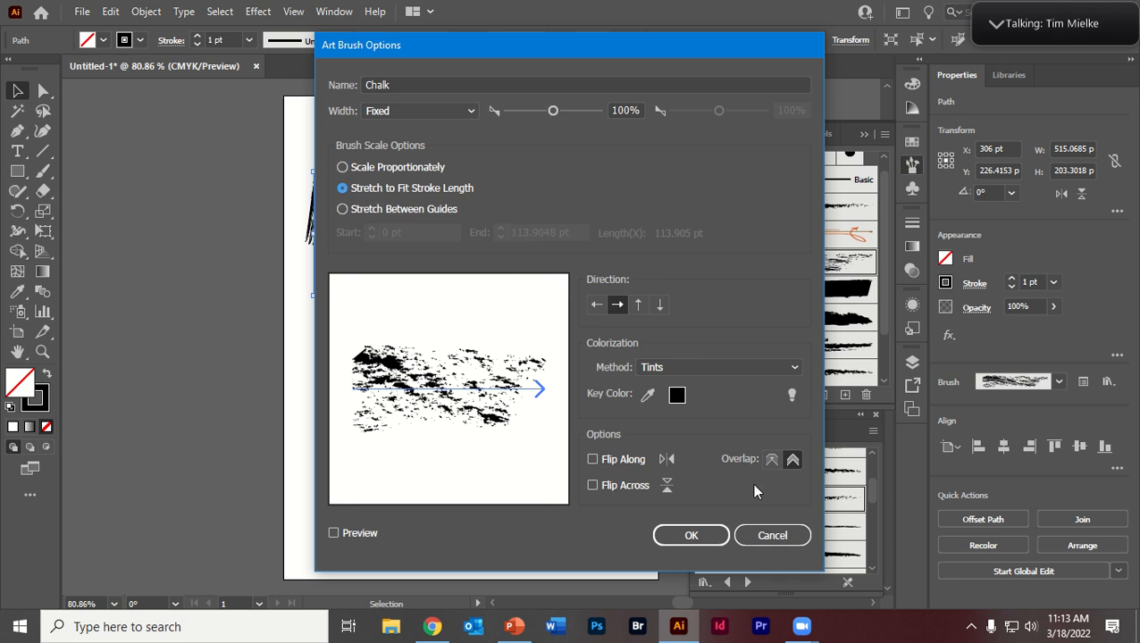
{"action": "left_click", "coordinate": [638, 305]}
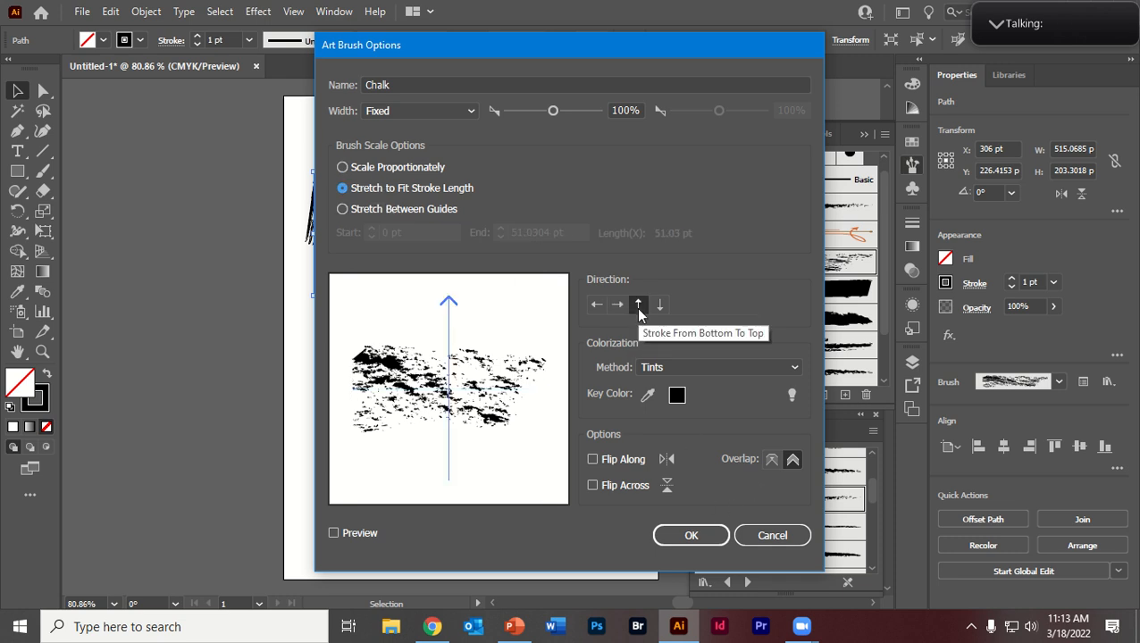
{"action": "left_click", "coordinate": [698, 531]}
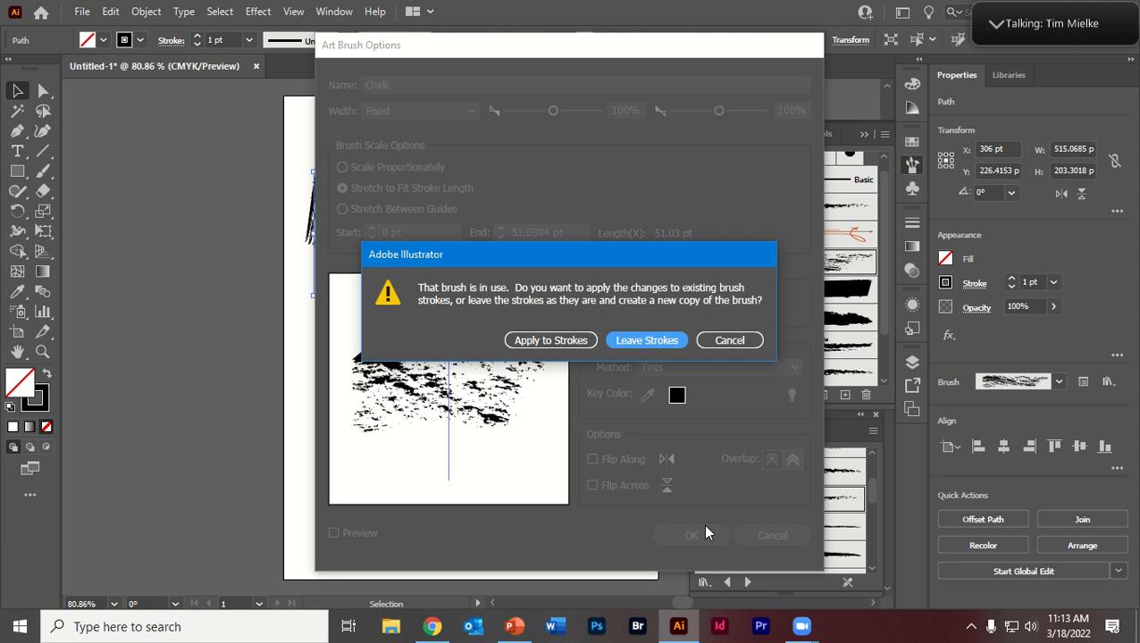
{"action": "left_click", "coordinate": [569, 339]}
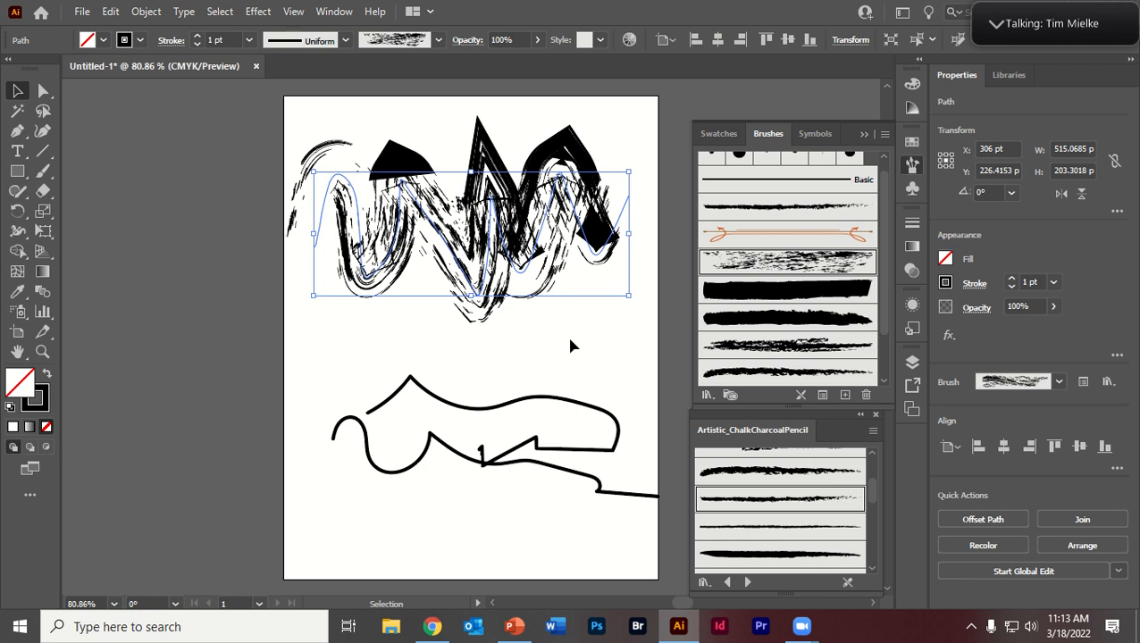
Step: Move the upper stroke further down the artboard and try more art brushes on it, finishing with the thin Charcoal - Feather brush
{"action": "left_click", "coordinate": [450, 210]}
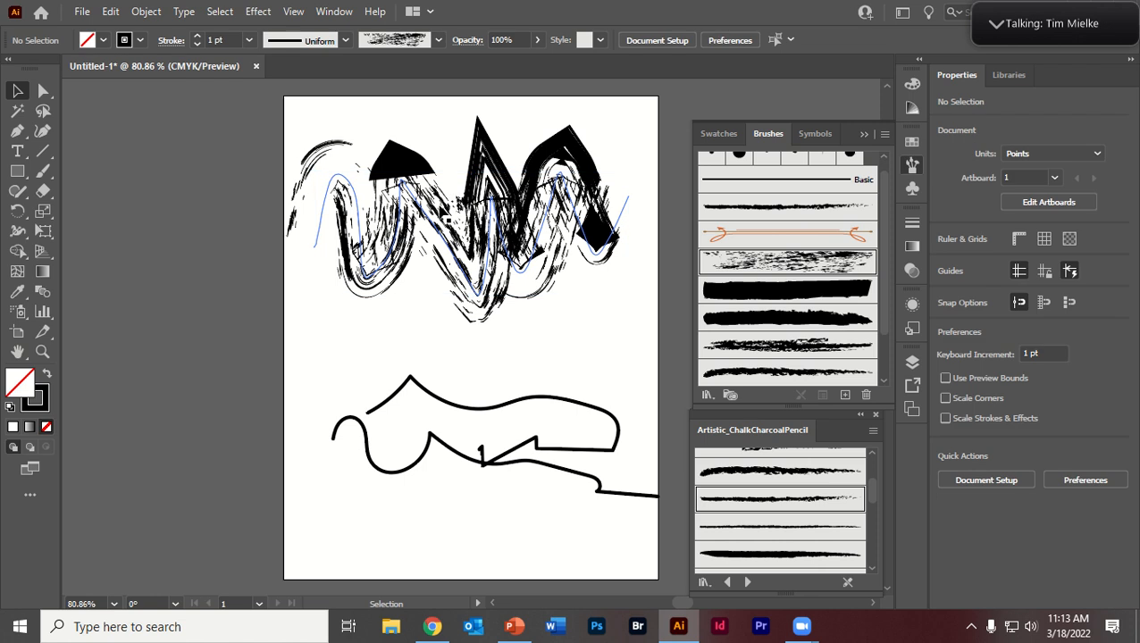
{"action": "mouse_move", "coordinate": [460, 213]}
{"action": "left_mouse_down"}
{"action": "mouse_move", "coordinate": [468, 294]}
{"action": "mouse_move", "coordinate": [466, 247]}
{"action": "mouse_move", "coordinate": [479, 259]}
{"action": "left_mouse_up"}
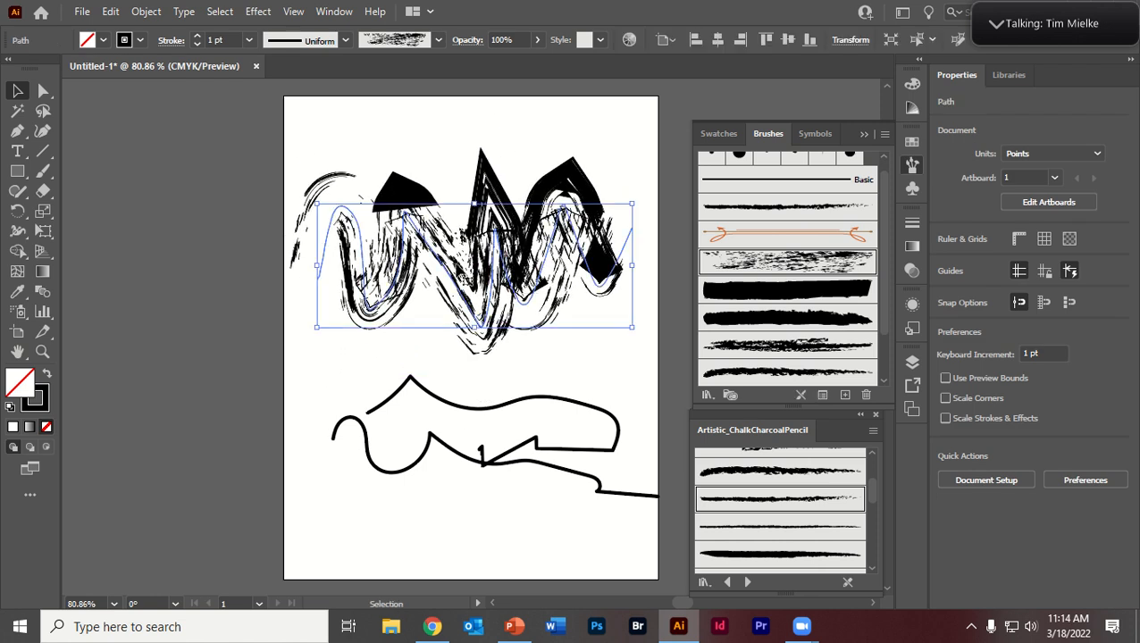
{"action": "left_click", "coordinate": [776, 289]}
{"action": "left_click", "coordinate": [779, 319]}
{"action": "left_click", "coordinate": [777, 371]}
{"action": "left_click", "coordinate": [778, 205]}
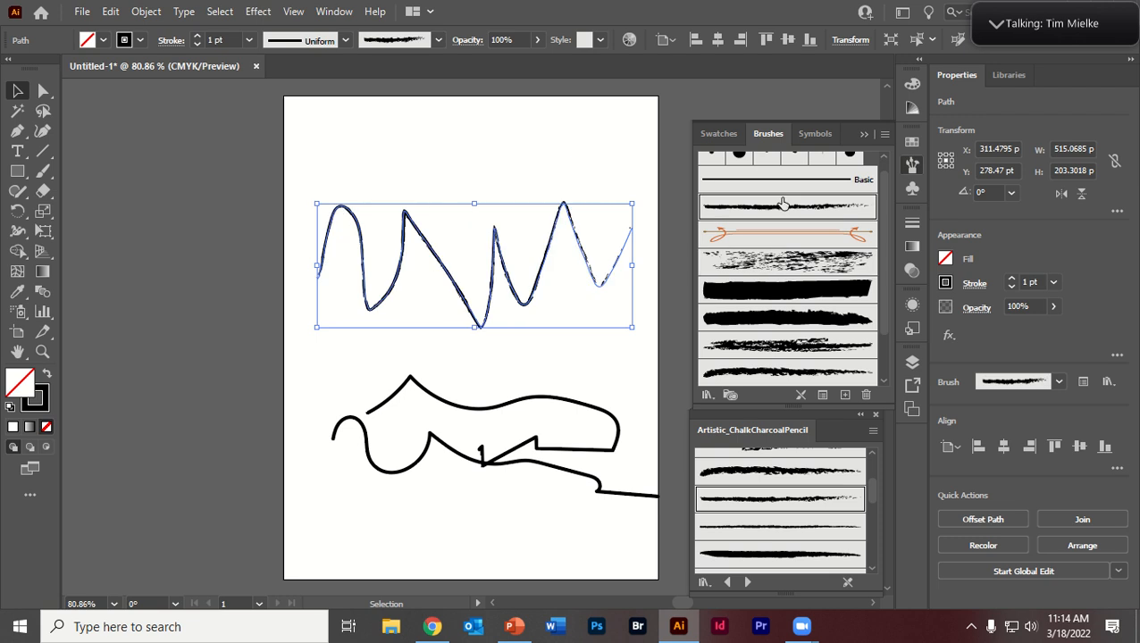
Step: Look through the brushes available in the document's brush list
{"action": "scroll", "coordinate": [780, 201], "scroll_direction": "up", "scroll_amount": 1}
{"action": "scroll", "coordinate": [777, 268], "scroll_direction": "down", "scroll_amount": 3}
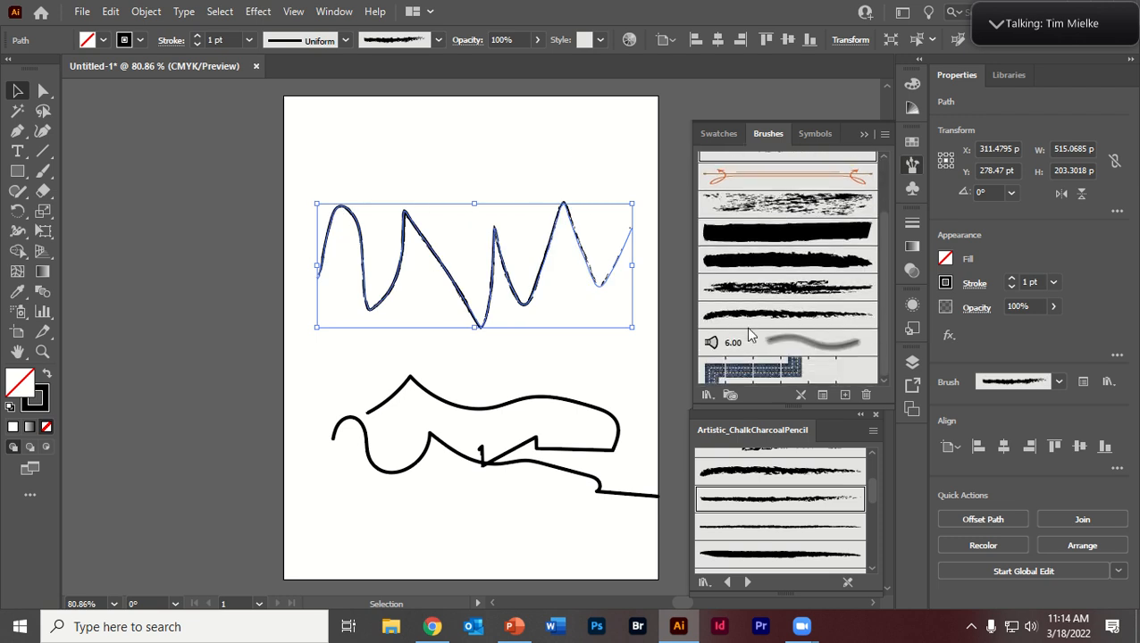
{"action": "scroll", "coordinate": [748, 323], "scroll_direction": "up", "scroll_amount": 3}
{"action": "scroll", "coordinate": [761, 366], "scroll_direction": "down", "scroll_amount": 3}
{"action": "scroll", "coordinate": [766, 366], "scroll_direction": "up", "scroll_amount": 3}
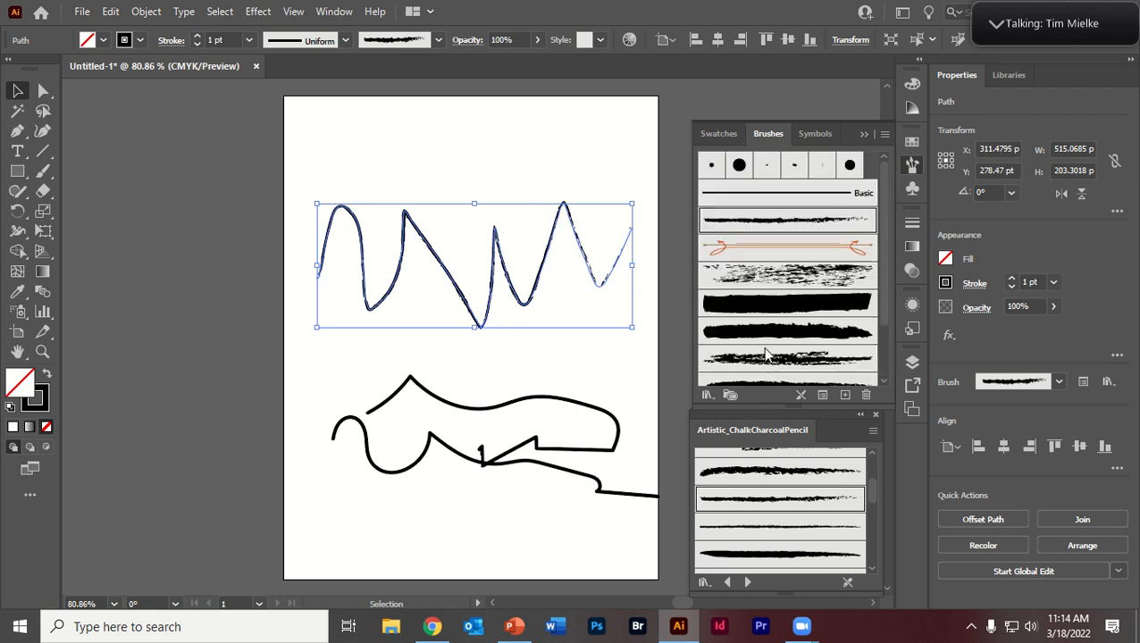
{"action": "scroll", "coordinate": [732, 179], "scroll_direction": "down", "scroll_amount": 3}
{"action": "scroll", "coordinate": [732, 179], "scroll_direction": "up", "scroll_amount": 3}
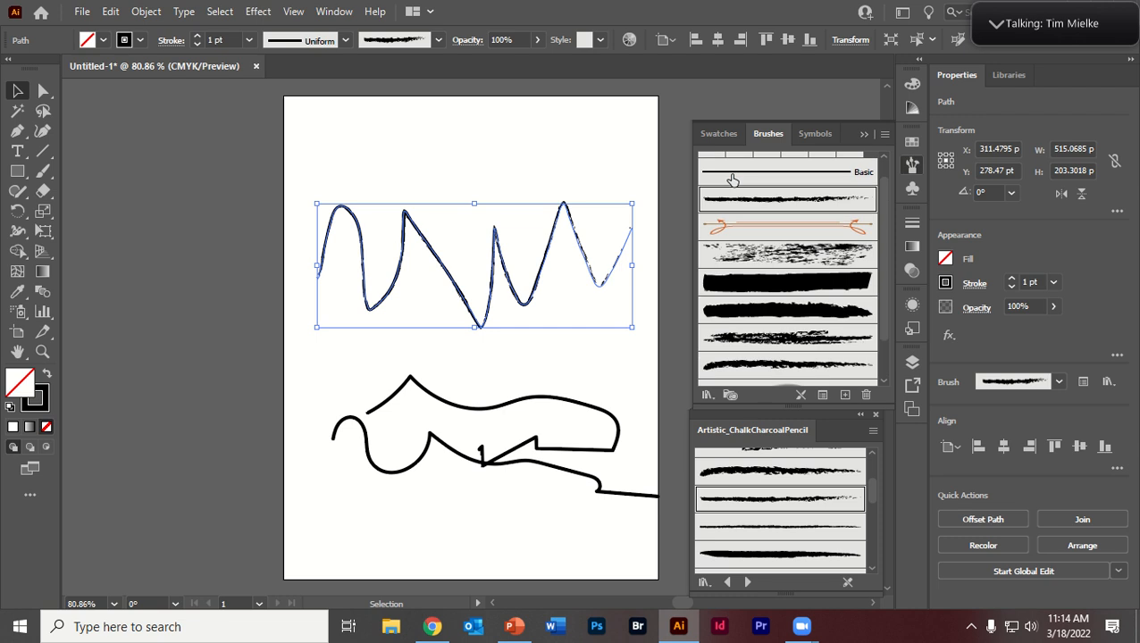
Step: Create another blank document with the default settings
{"action": "left_click", "coordinate": [81, 11]}
{"action": "left_click", "coordinate": [112, 30]}
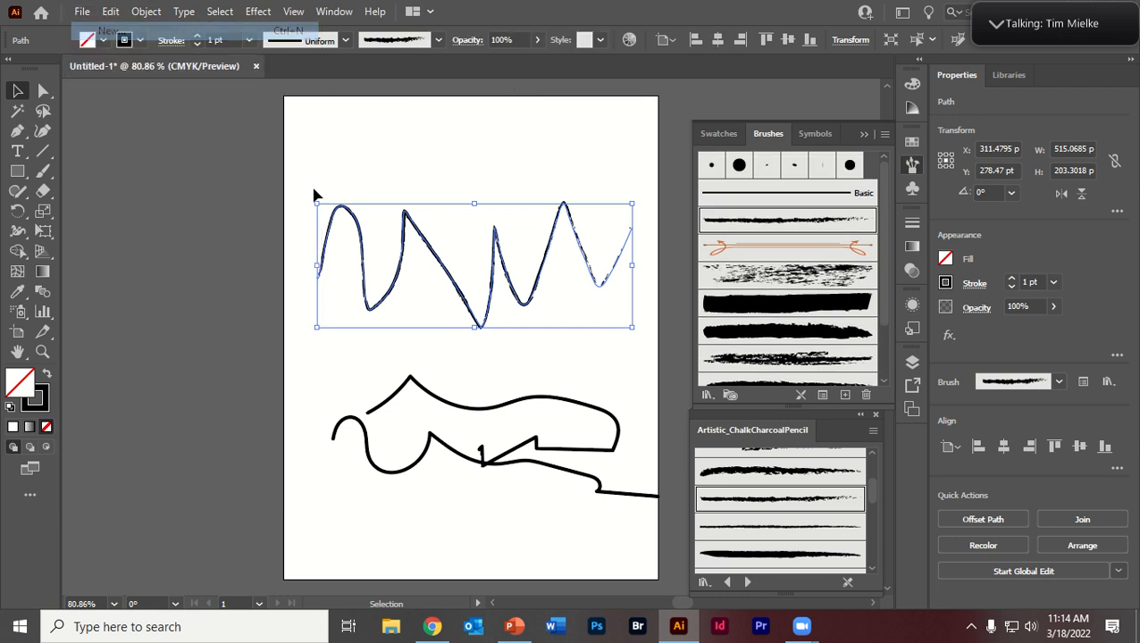
{"action": "left_click", "coordinate": [897, 566]}
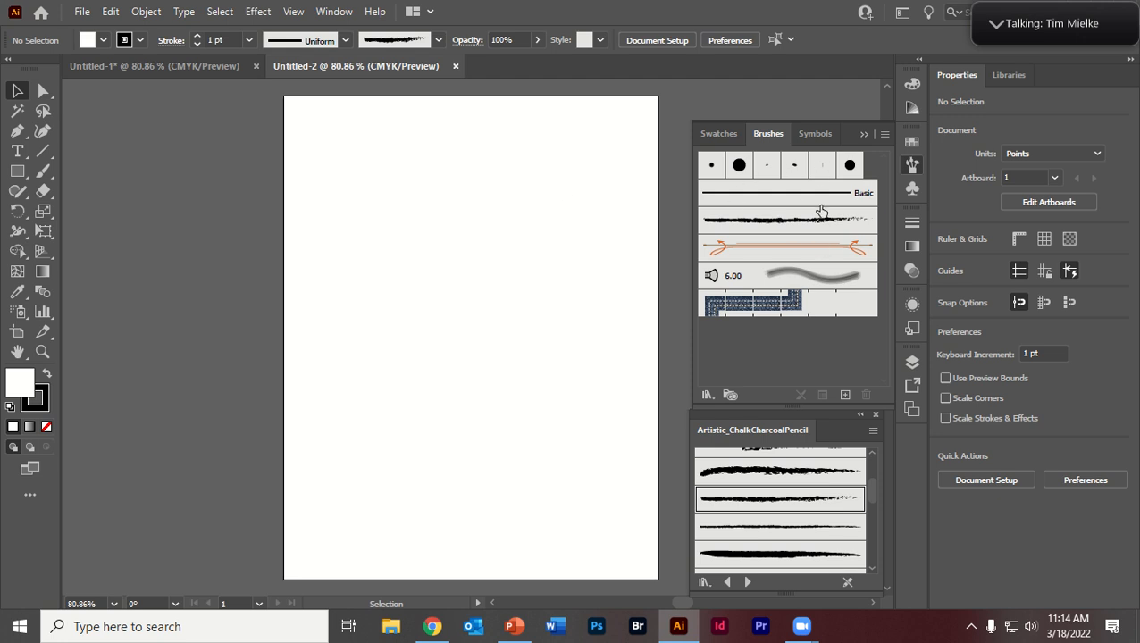
Step: Return to the first document and save its brushes as a library over the existing burshes file in Downloads
{"action": "left_click", "coordinate": [190, 70]}
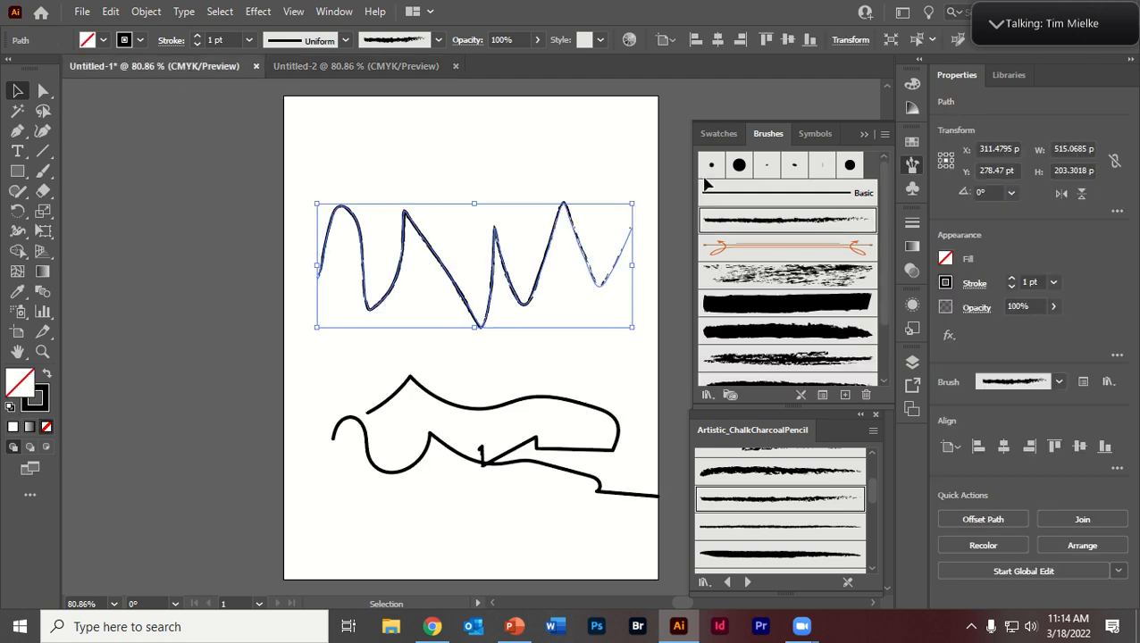
{"action": "scroll", "coordinate": [743, 321], "scroll_direction": "down", "scroll_amount": 3}
{"action": "scroll", "coordinate": [748, 344], "scroll_direction": "up", "scroll_amount": 3}
{"action": "left_click", "coordinate": [883, 135]}
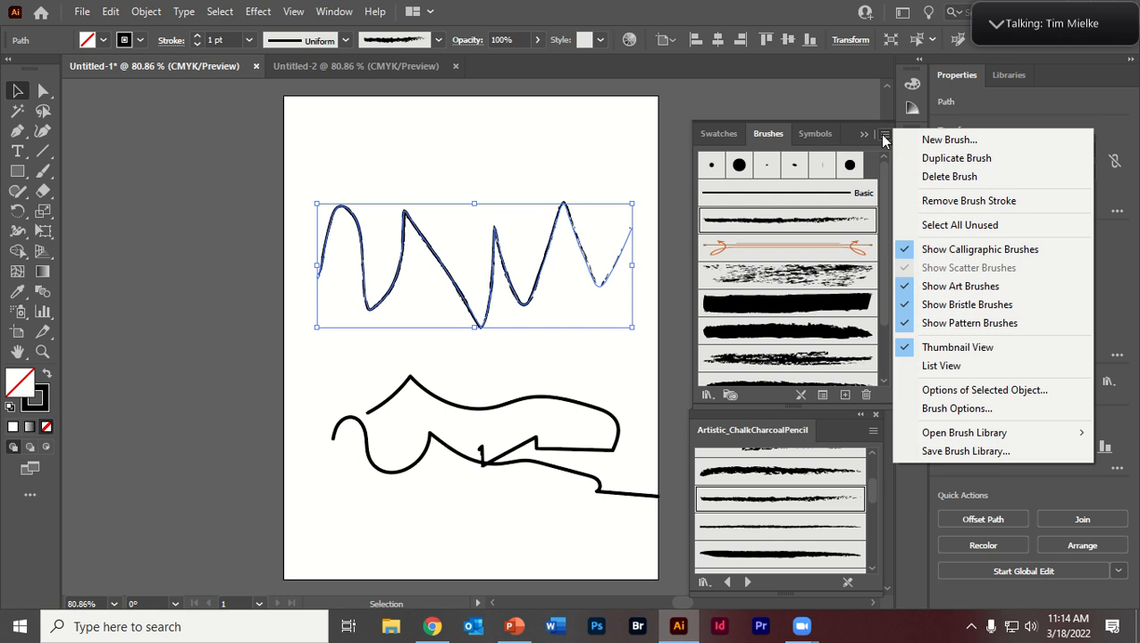
{"action": "left_click", "coordinate": [918, 453]}
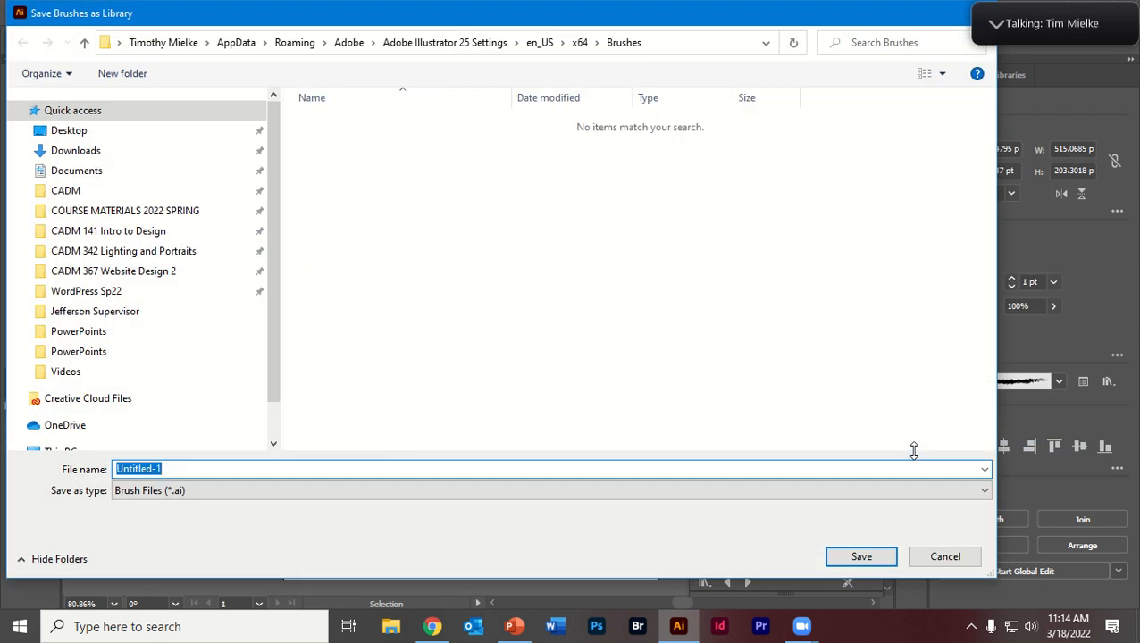
{"action": "left_click", "coordinate": [105, 157]}
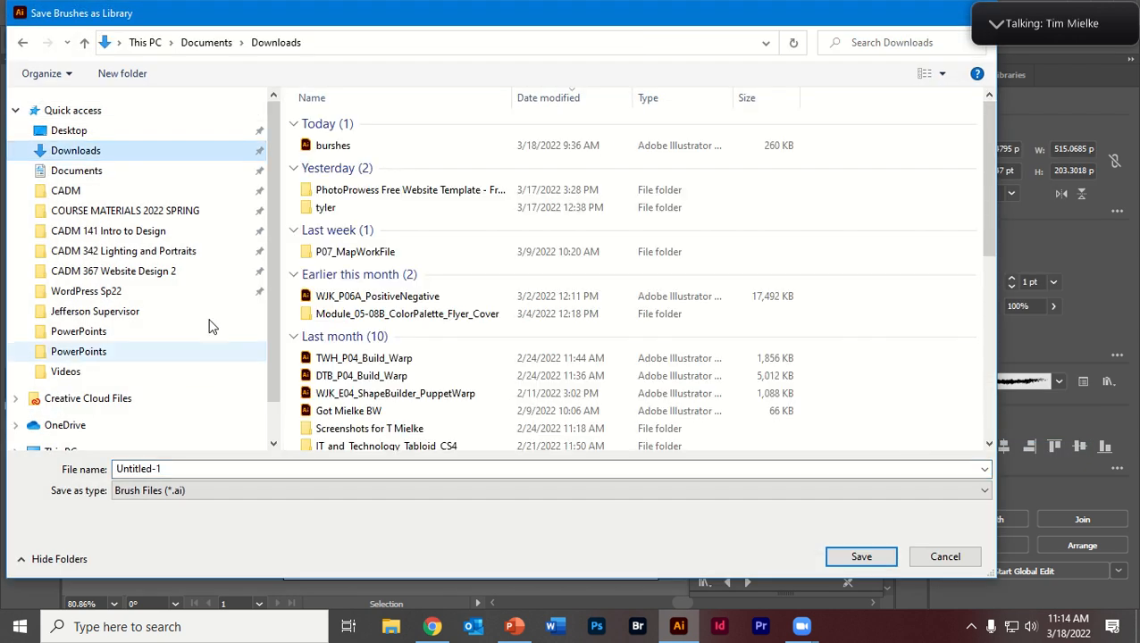
{"action": "left_click", "coordinate": [339, 153]}
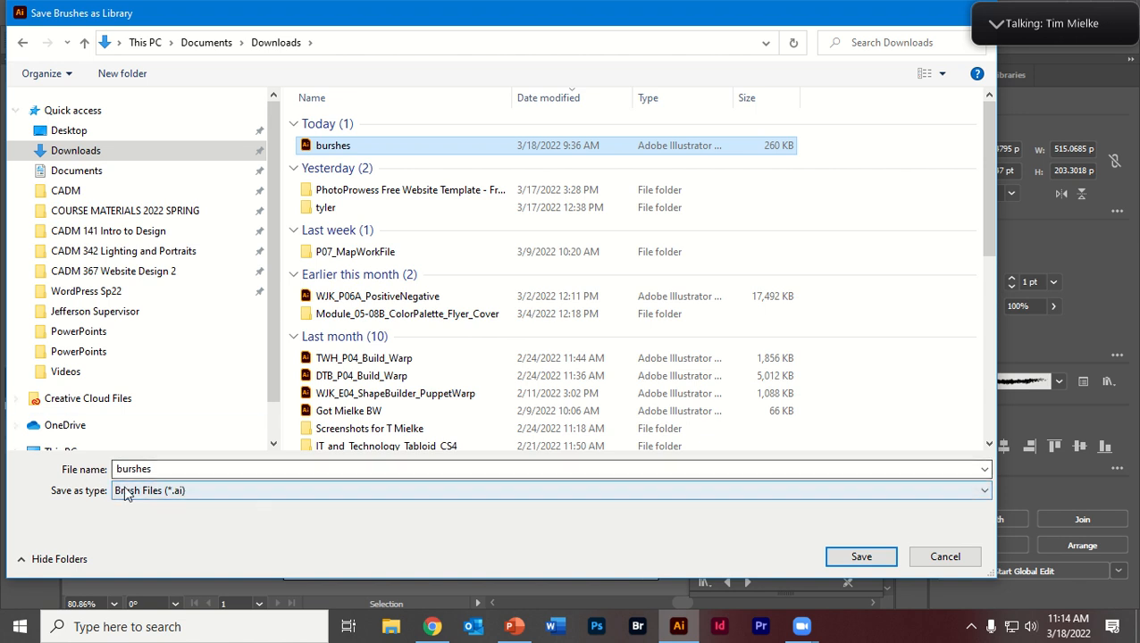
{"action": "left_click", "coordinate": [836, 559]}
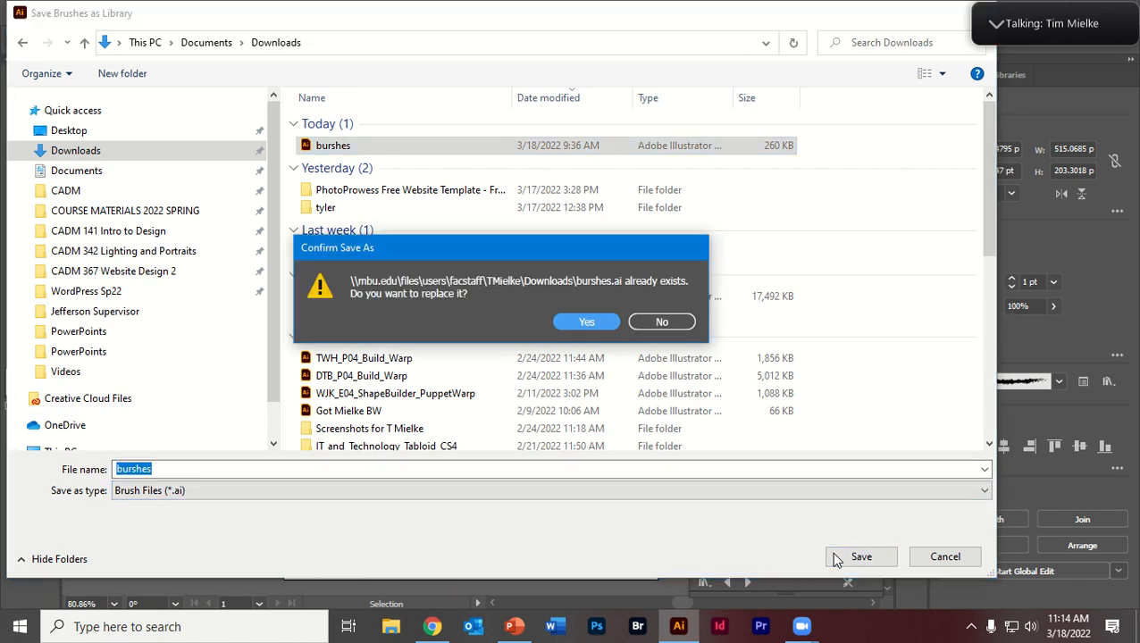
{"action": "left_click", "coordinate": [593, 322]}
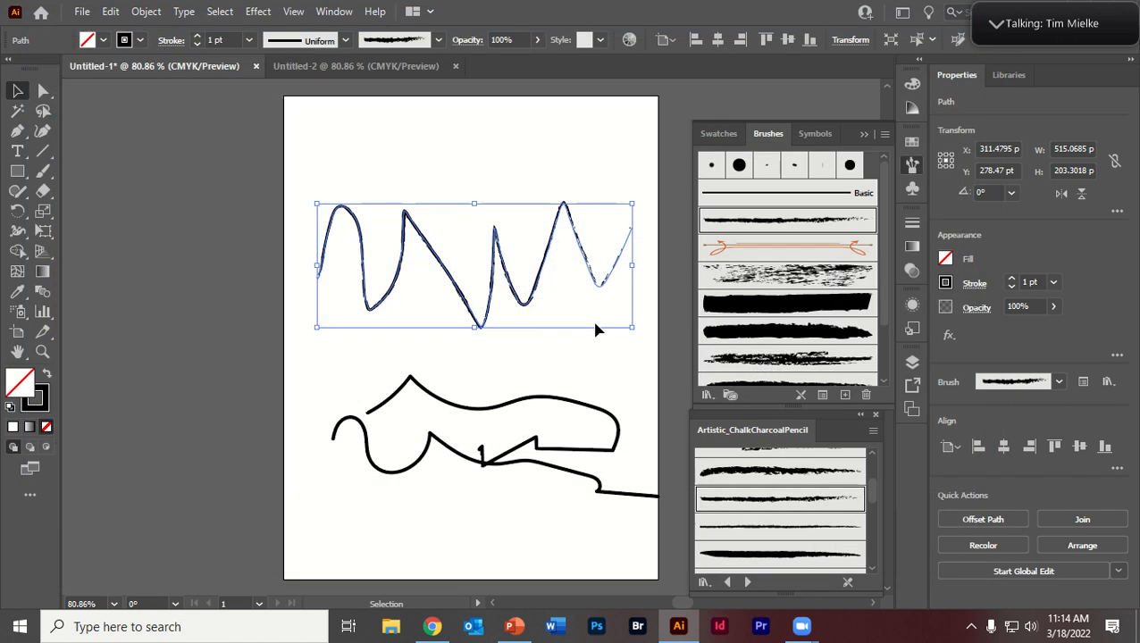
Step: Switch to the new document and open the saved burshes brush library from Downloads
{"action": "left_click", "coordinate": [592, 183]}
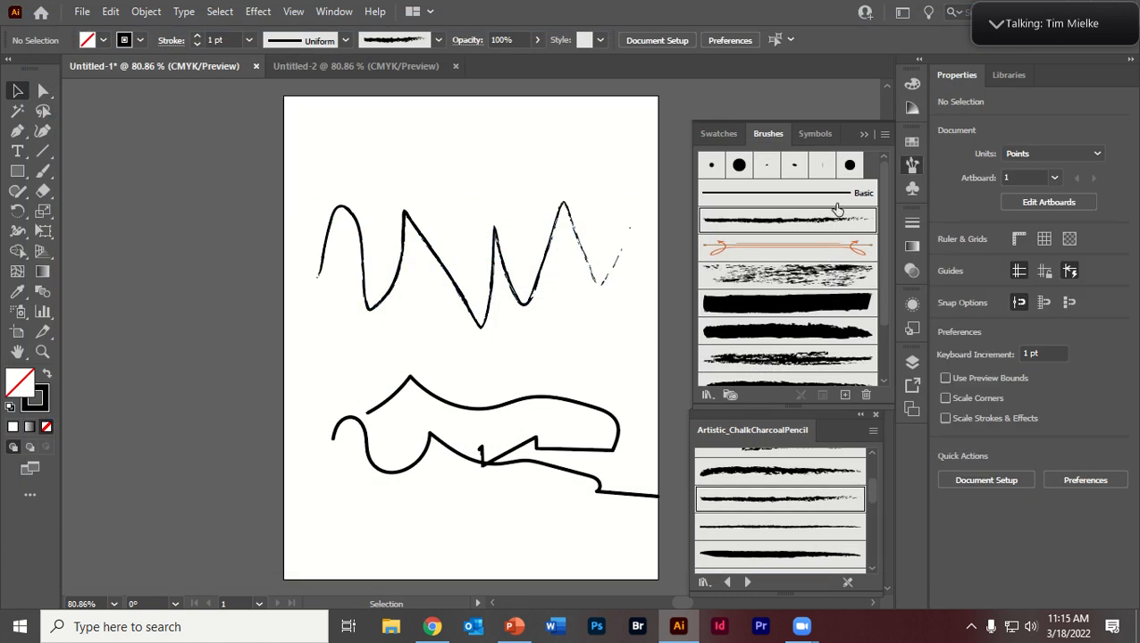
{"action": "left_click", "coordinate": [309, 65]}
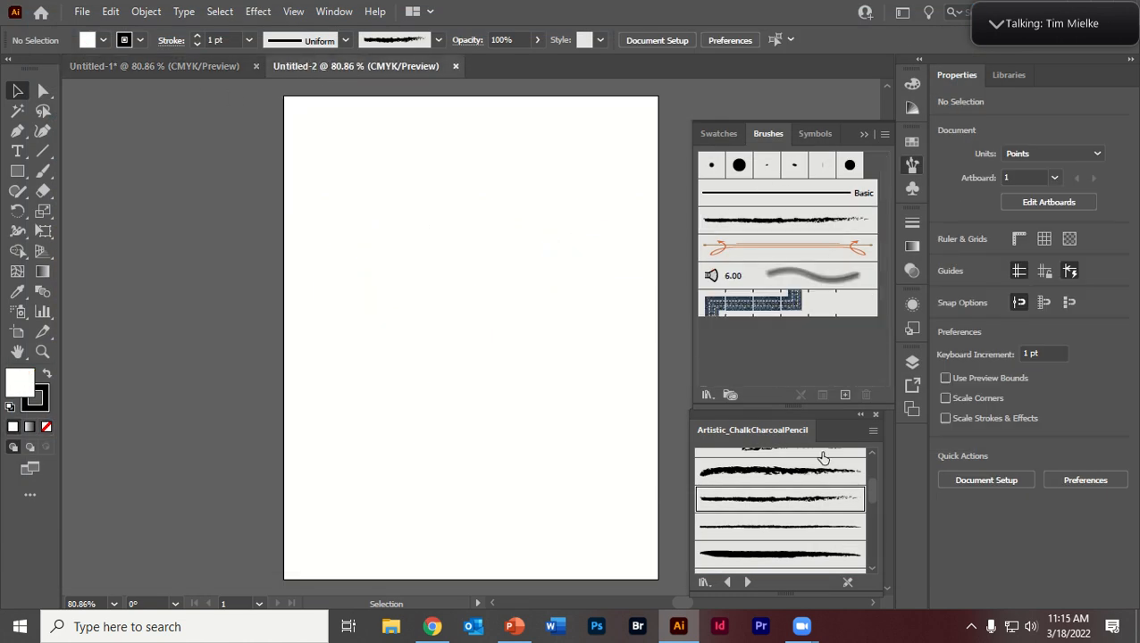
{"action": "left_click", "coordinate": [875, 417]}
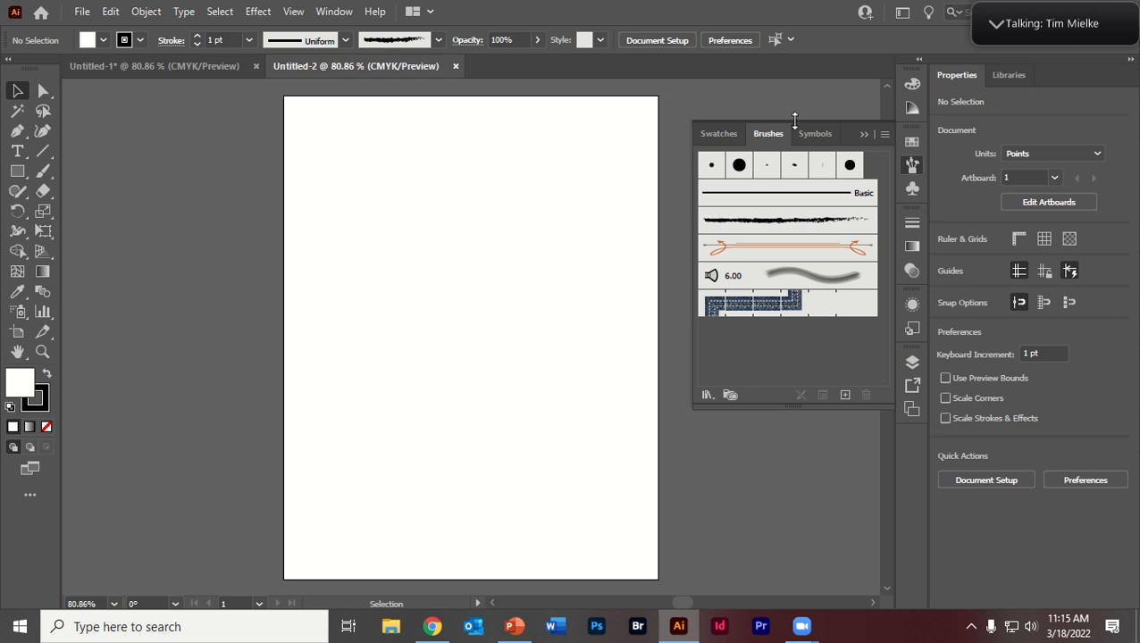
{"action": "left_click", "coordinate": [883, 136]}
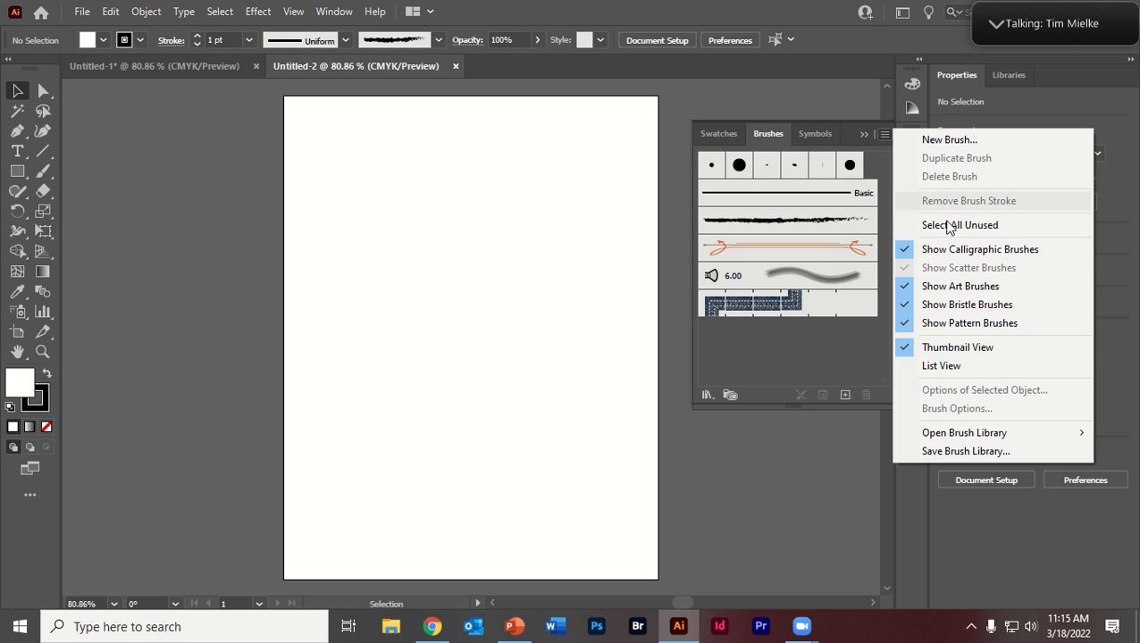
{"action": "mouse_move", "coordinate": [967, 439]}
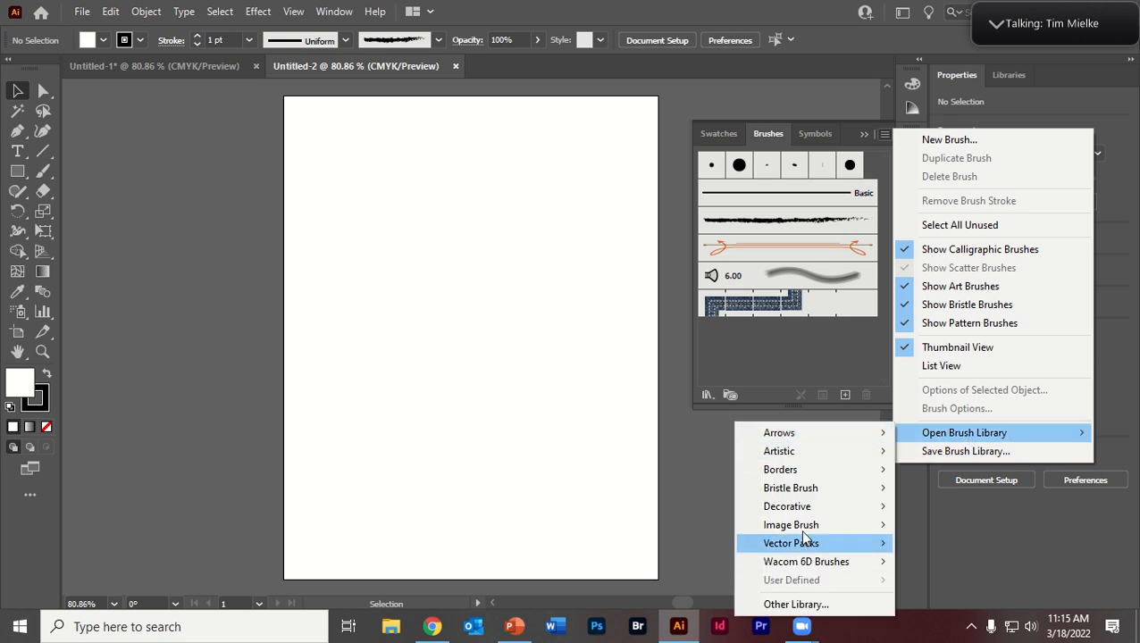
{"action": "left_click", "coordinate": [807, 605]}
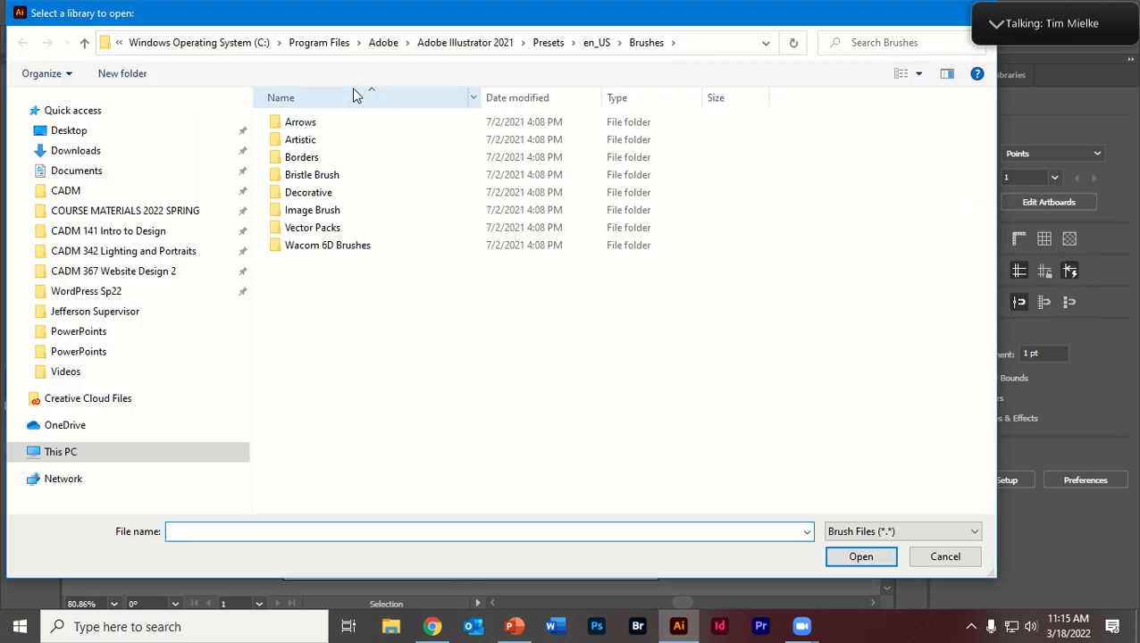
{"action": "left_click", "coordinate": [80, 150]}
{"action": "left_click", "coordinate": [288, 148]}
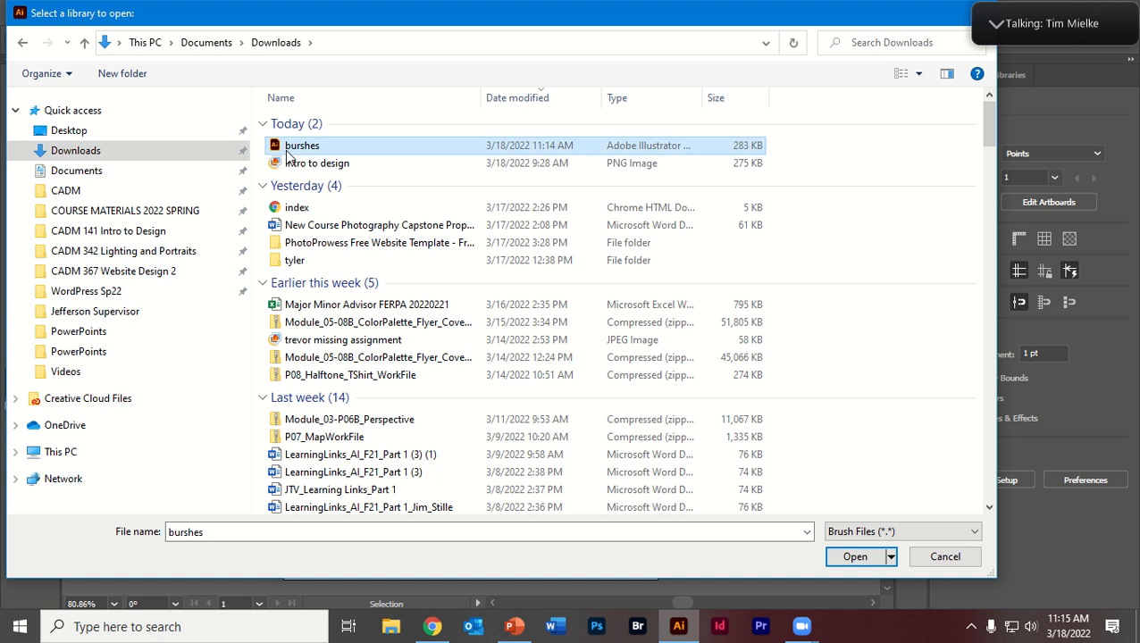
{"action": "double_click", "coordinate": [287, 148]}
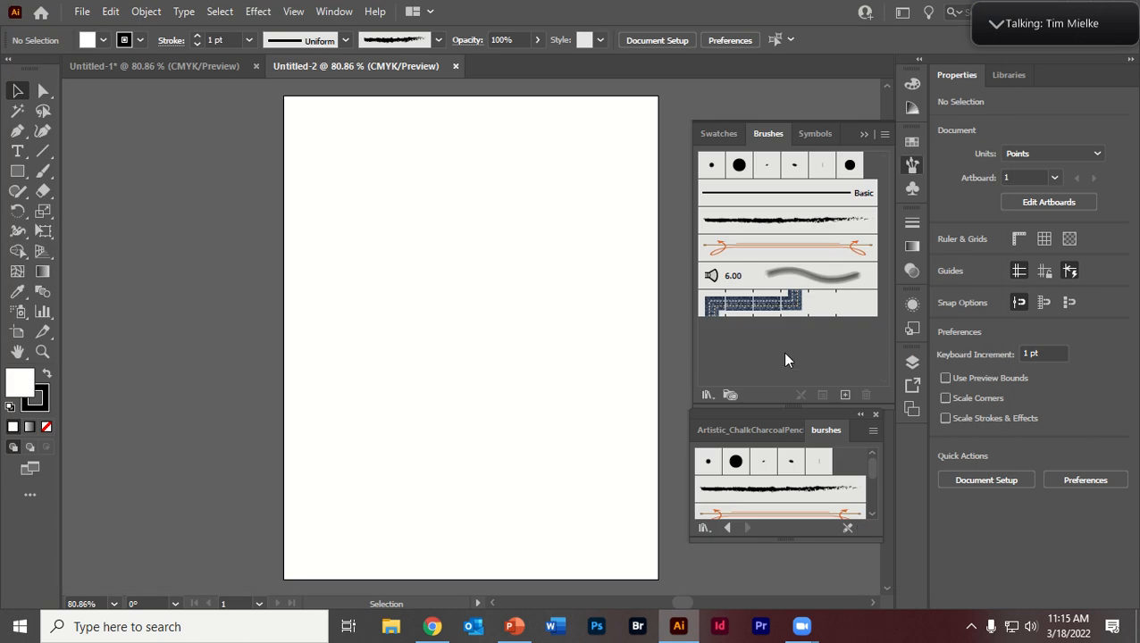
Step: Separate the burshes library from the other brush library, lengthen it to show all its brushes, and place it beside the artboard
{"action": "left_click_drag", "start_coordinate": [820, 433], "coordinate": [395, 193]}
{"action": "left_click_drag", "start_coordinate": [486, 305], "coordinate": [489, 572]}
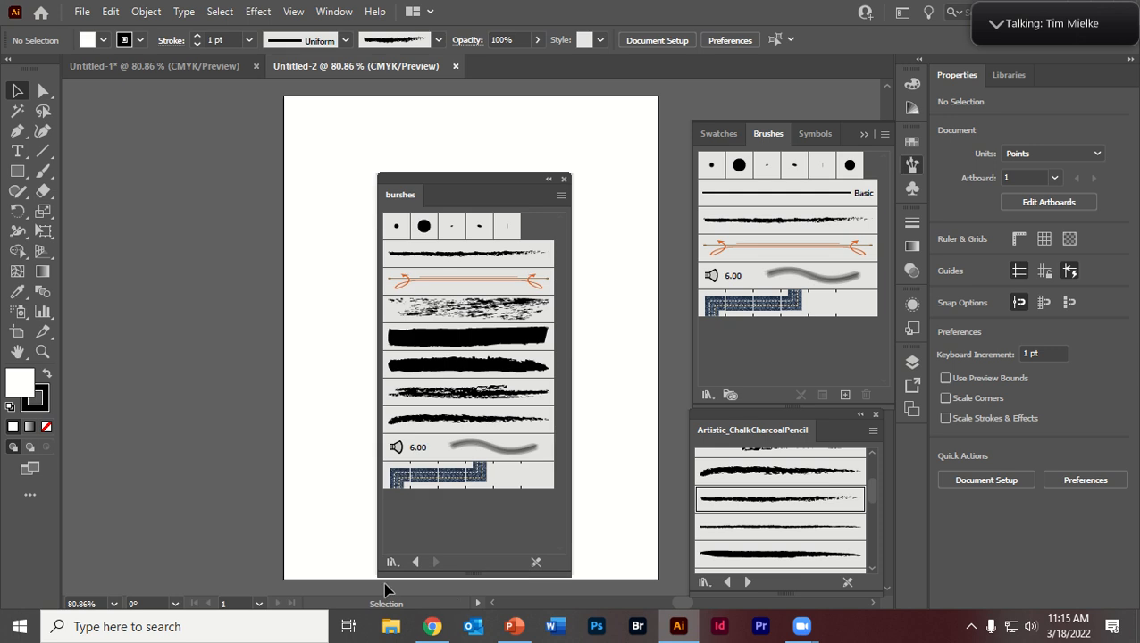
{"action": "left_click_drag", "start_coordinate": [461, 184], "coordinate": [186, 147]}
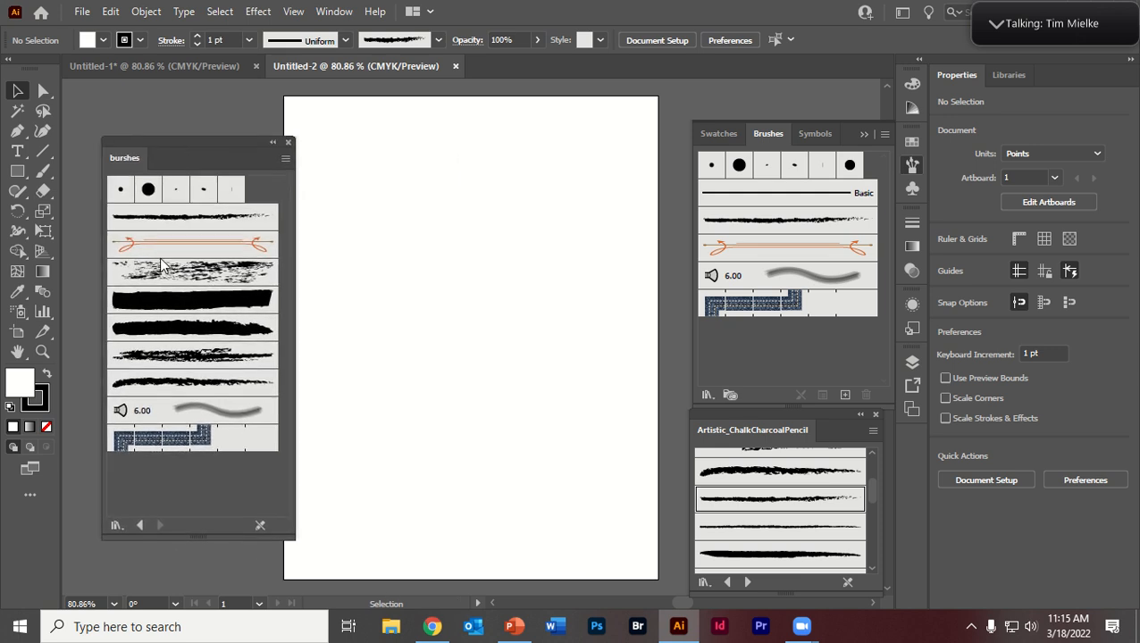
Step: Load several brushes from the burshes library into the new document, including the flat chalk, scattered, rough charcoal, Charcoal and 6.00 bristle brushes
{"action": "left_click", "coordinate": [161, 251]}
{"action": "left_click", "coordinate": [160, 308]}
{"action": "left_click", "coordinate": [174, 384]}
{"action": "left_click", "coordinate": [188, 414]}
{"action": "left_click", "coordinate": [185, 301]}
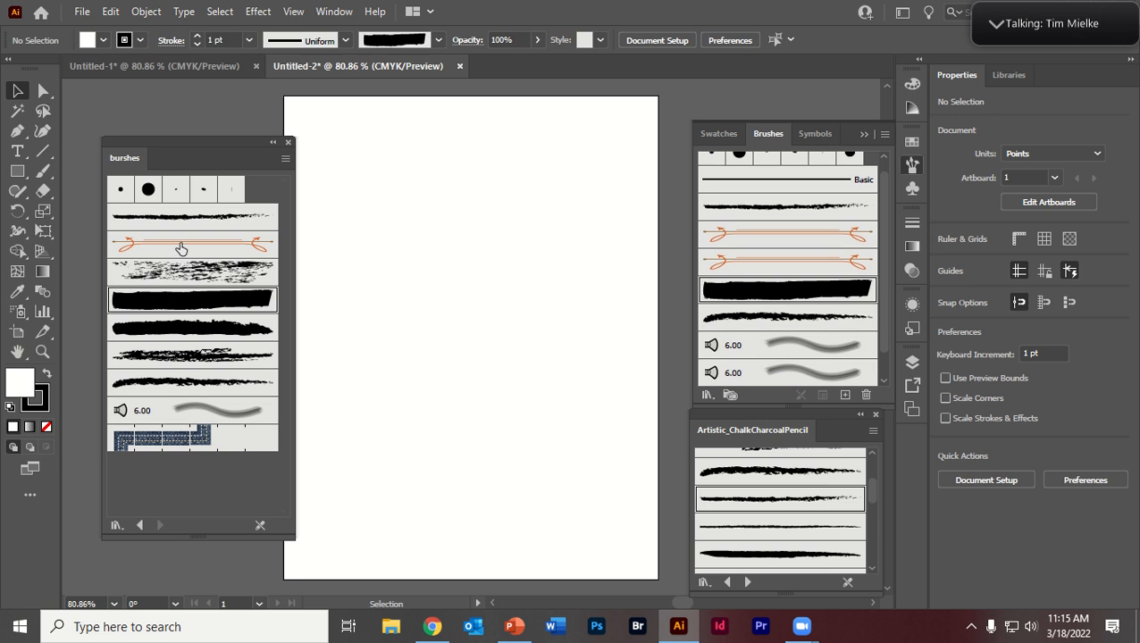
{"action": "left_click", "coordinate": [182, 220]}
{"action": "left_click", "coordinate": [191, 274]}
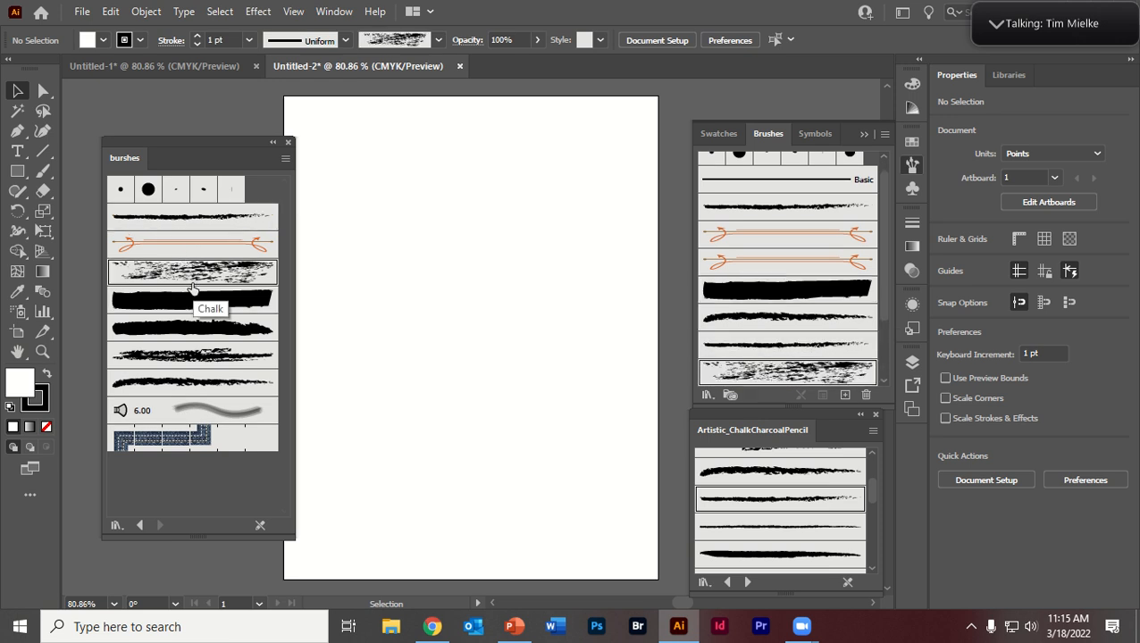
{"action": "left_click", "coordinate": [202, 354]}
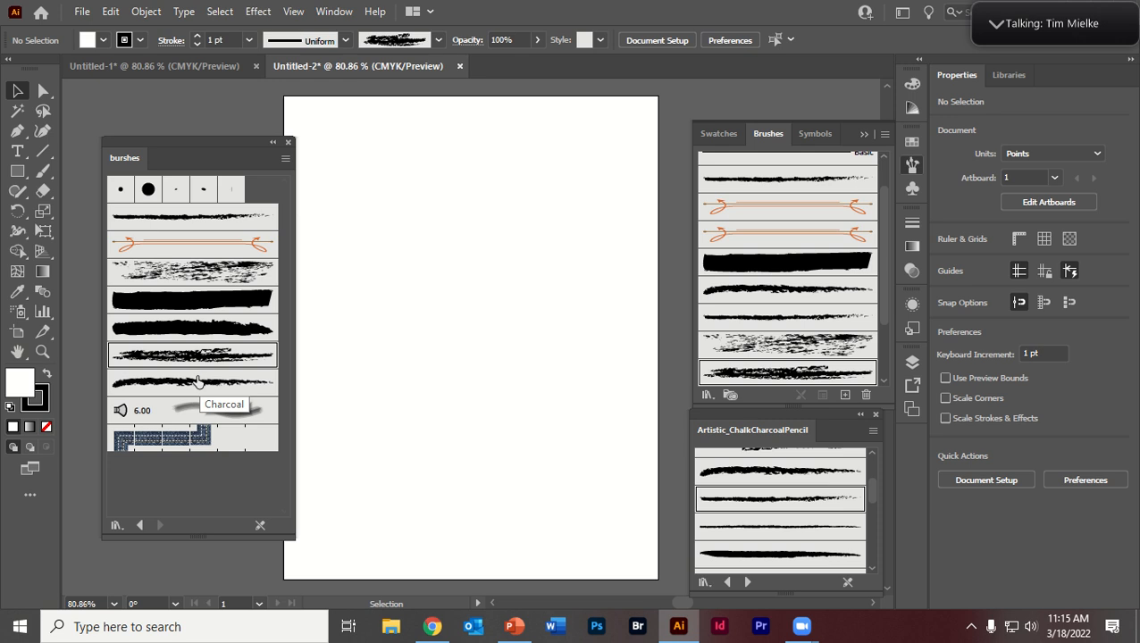
{"action": "left_click", "coordinate": [170, 412]}
{"action": "left_click", "coordinate": [205, 391]}
Step: Paint a large freehand zigzag stroke with a curved tail across the artboard using the 6.00 bristle brush
{"action": "left_click", "coordinate": [793, 369]}
{"action": "left_click", "coordinate": [793, 344]}
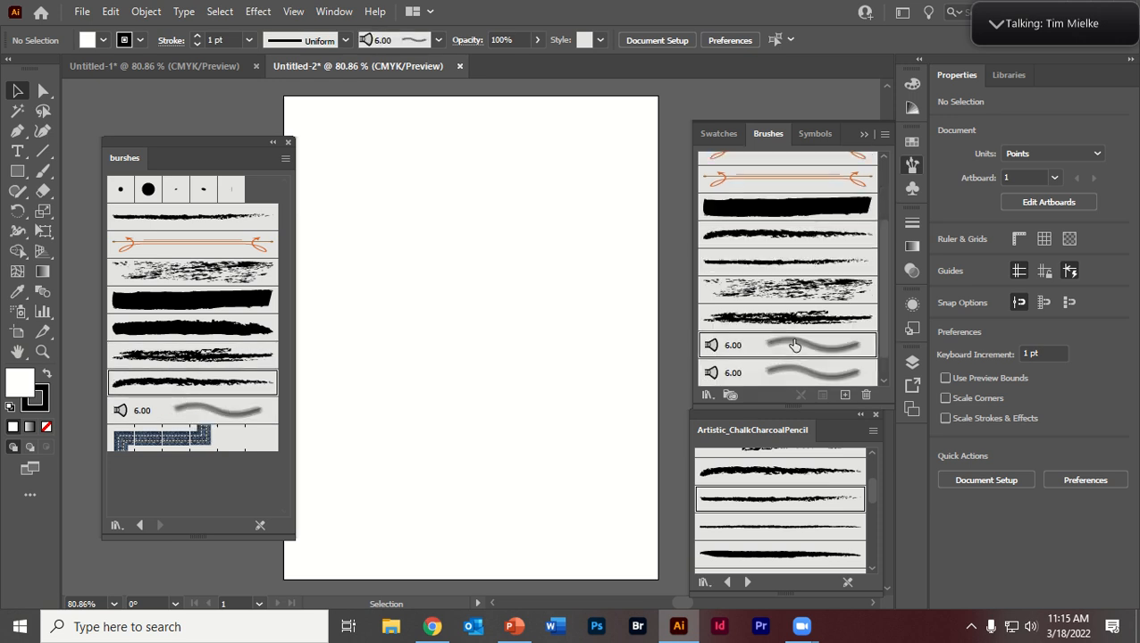
{"action": "left_click", "coordinate": [42, 170]}
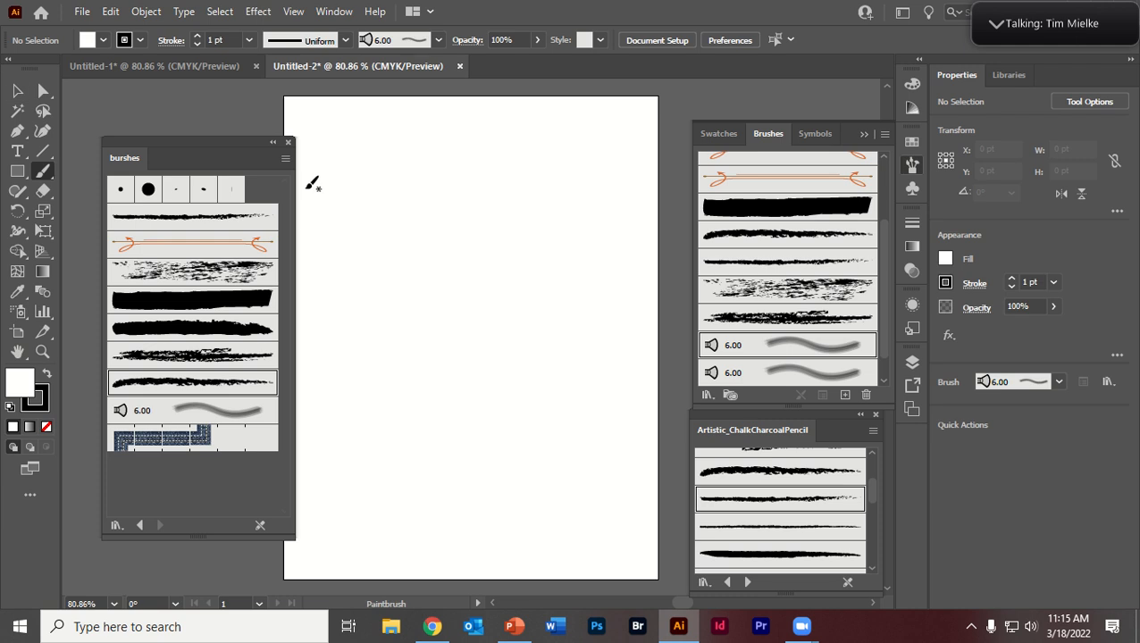
{"action": "mouse_move", "coordinate": [306, 190]}
{"action": "left_mouse_down"}
{"action": "mouse_move", "coordinate": [560, 189]}
{"action": "mouse_move", "coordinate": [539, 488]}
{"action": "mouse_move", "coordinate": [467, 487]}
{"action": "left_mouse_up"}
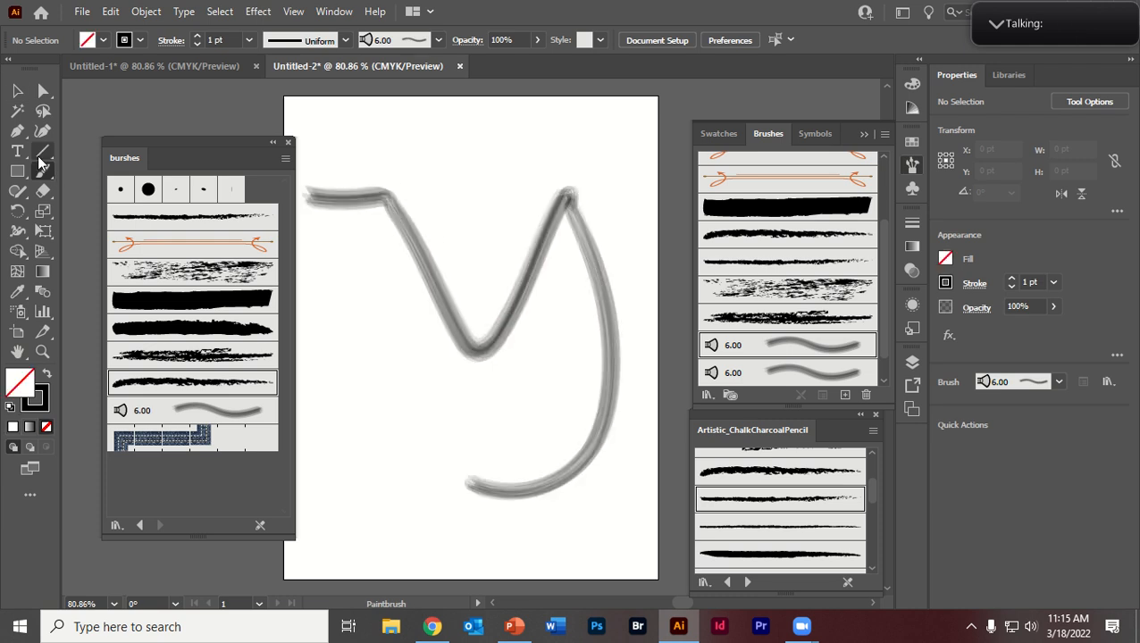
Step: Draw a line about 400 pt long near the artboard's upper edge, apply the scattered speckled brush, and paint a freehand stroke across the middle with it
{"action": "left_click", "coordinate": [40, 158]}
{"action": "left_click_drag", "start_coordinate": [402, 143], "coordinate": [649, 147]}
{"action": "left_click", "coordinate": [784, 260]}
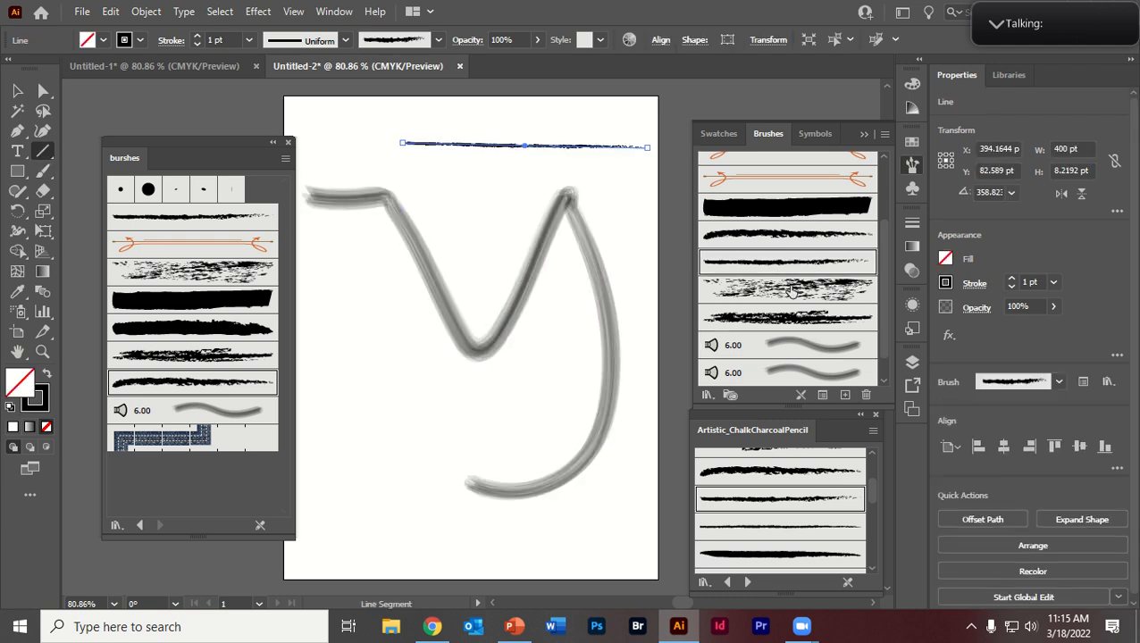
{"action": "left_click", "coordinate": [789, 290]}
{"action": "key", "text": "b"}
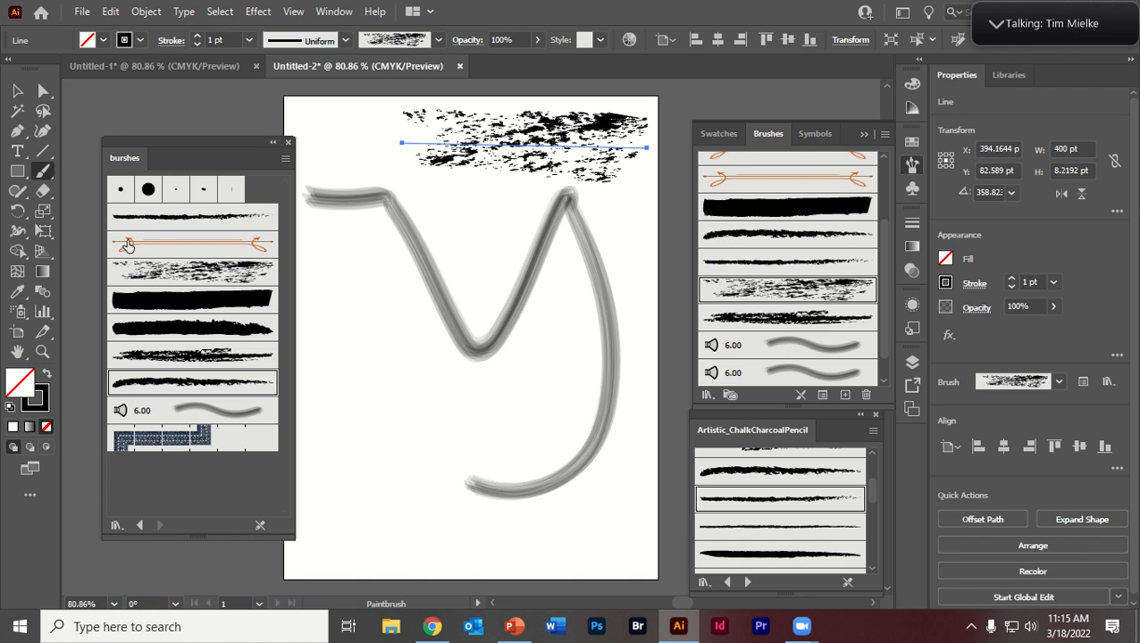
{"action": "mouse_move", "coordinate": [347, 365]}
{"action": "left_mouse_down"}
{"action": "mouse_move", "coordinate": [346, 302]}
{"action": "mouse_move", "coordinate": [420, 395]}
{"action": "mouse_move", "coordinate": [486, 426]}
{"action": "mouse_move", "coordinate": [607, 370]}
{"action": "left_mouse_up"}
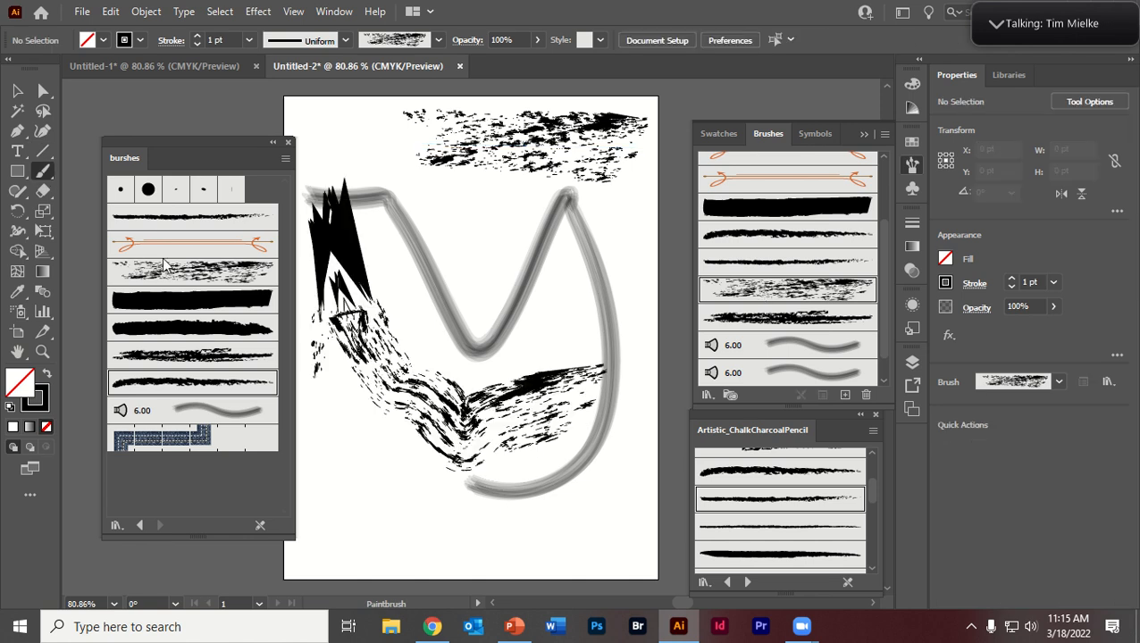
Step: Draw a rectangle about 225 by 137 pt near the artboard's lower edge and apply the Charcoal brush to its outline
{"action": "left_click", "coordinate": [15, 172]}
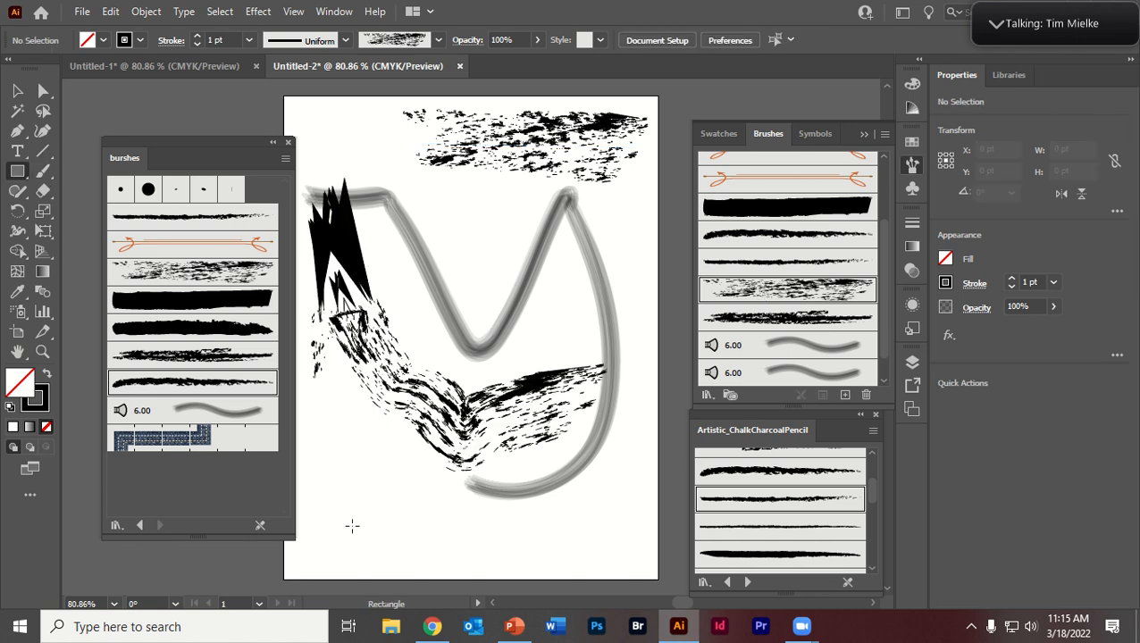
{"action": "left_click_drag", "start_coordinate": [354, 525], "coordinate": [491, 442]}
{"action": "left_click", "coordinate": [750, 262]}
{"action": "left_click", "coordinate": [750, 242]}
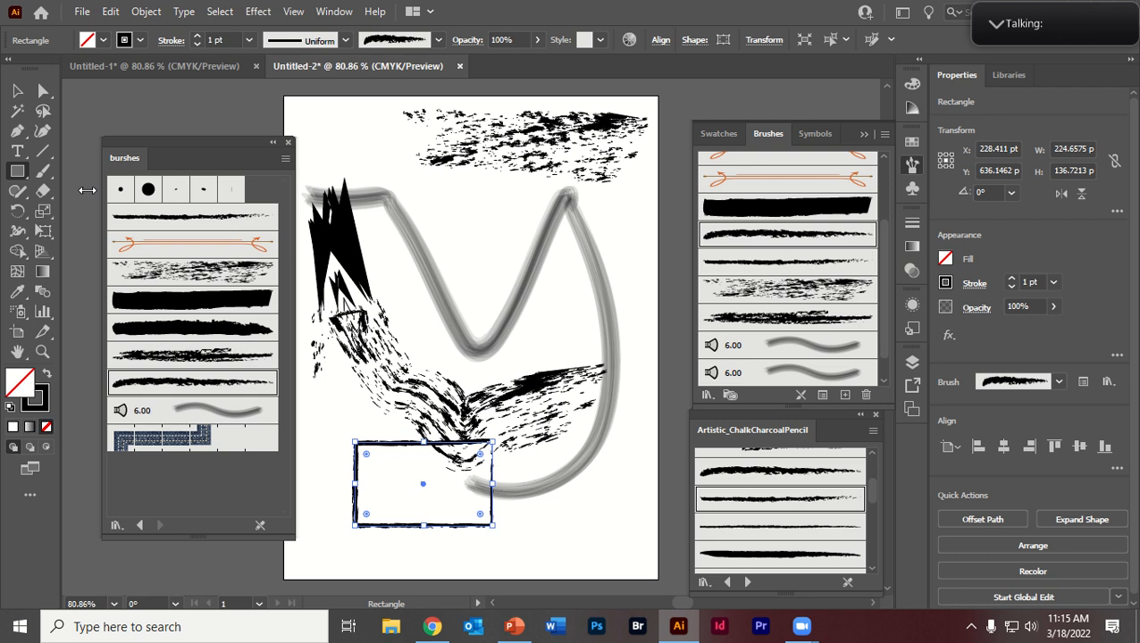
Step: Draw a large ellipse about 489 by 467 pt over the upper part of the artwork
{"action": "left_click", "coordinate": [42, 151]}
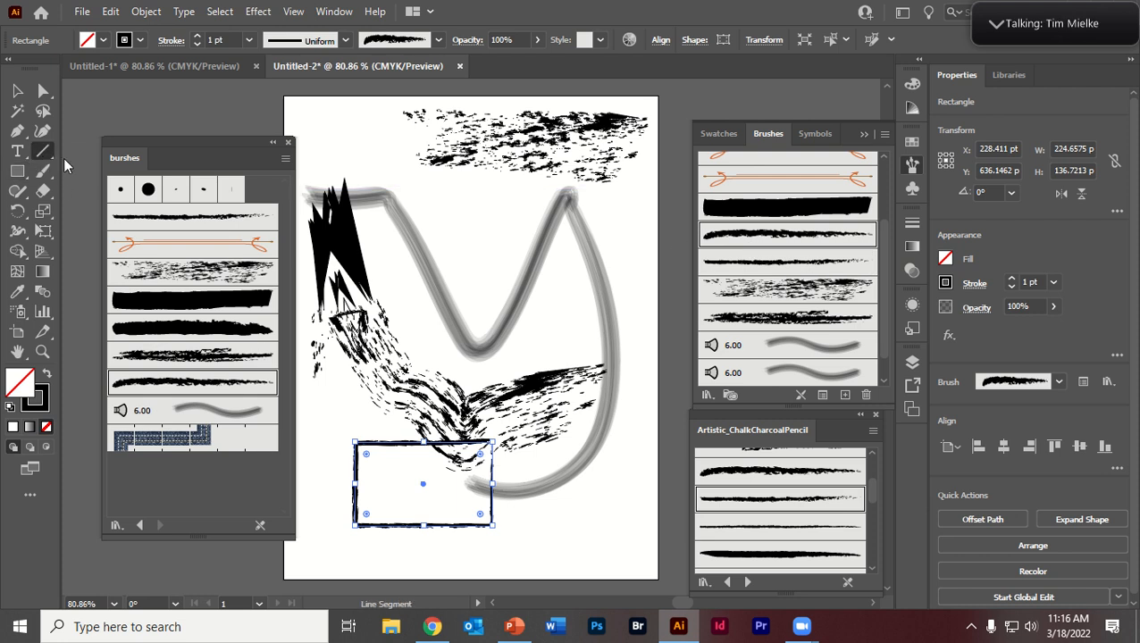
{"action": "left_click", "coordinate": [42, 171]}
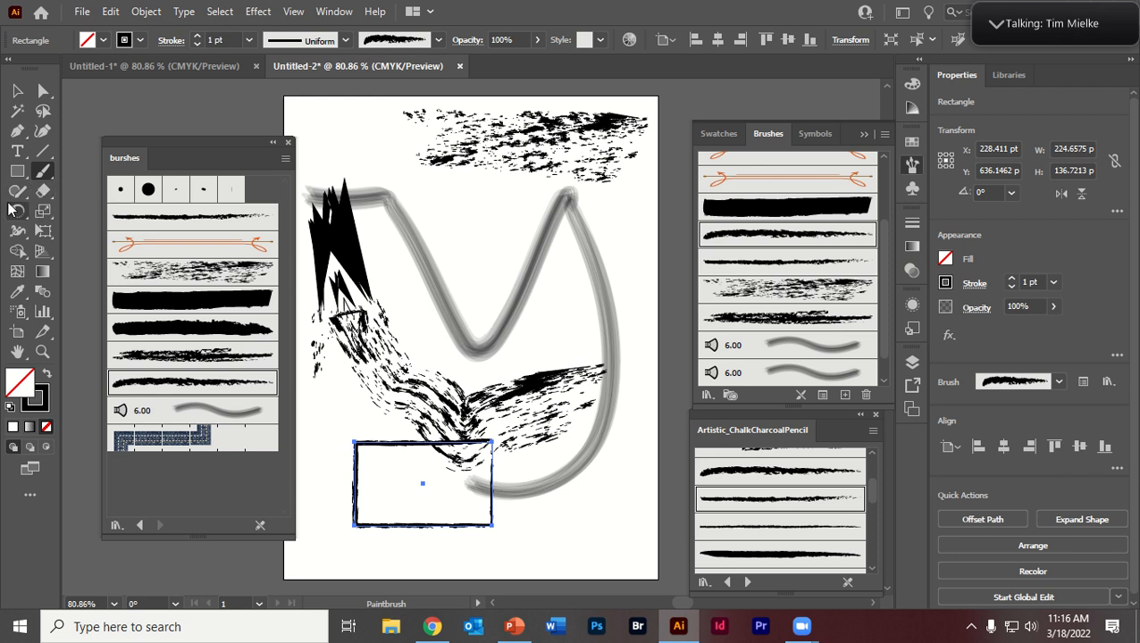
{"action": "left_click", "coordinate": [18, 172]}
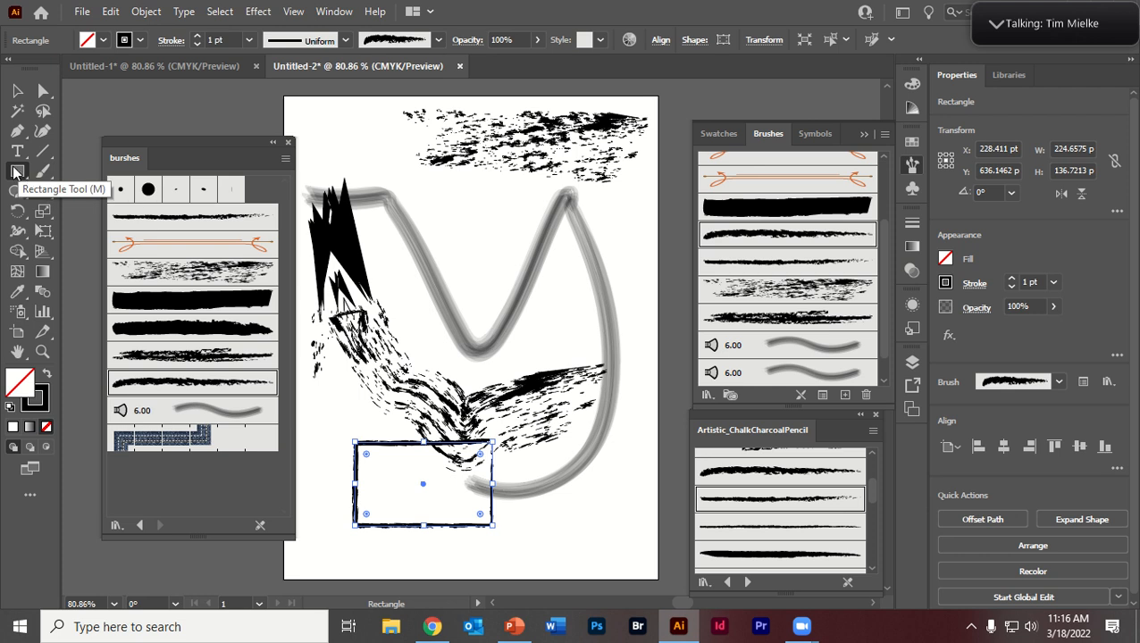
{"action": "left_click_drag", "start_coordinate": [18, 173], "coordinate": [80, 211]}
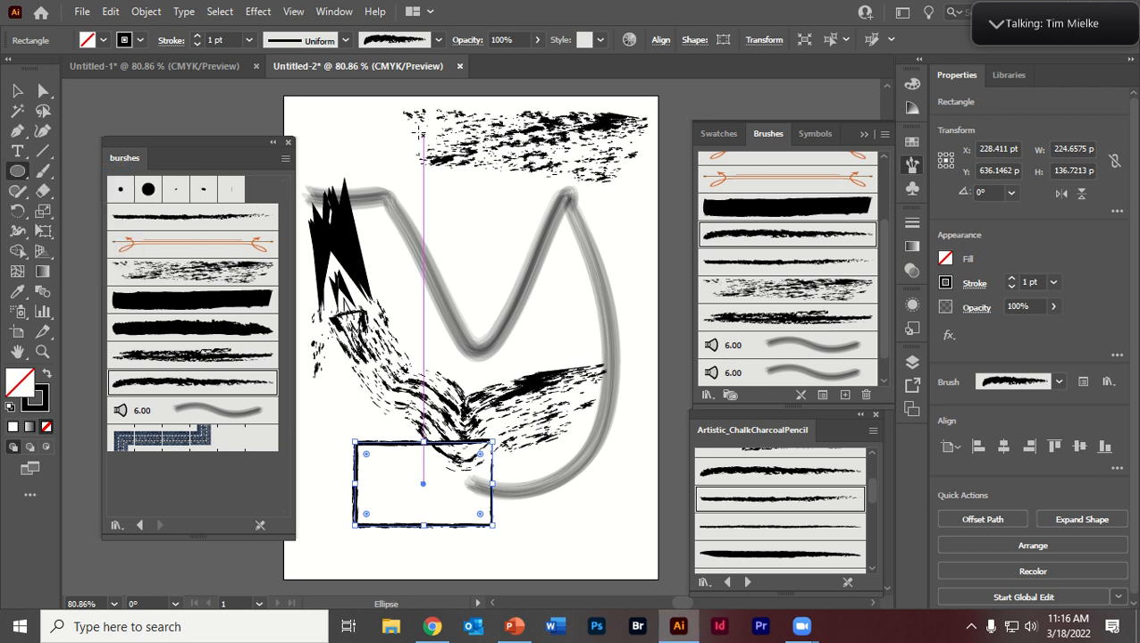
{"action": "left_click_drag", "start_coordinate": [343, 132], "coordinate": [644, 418]}
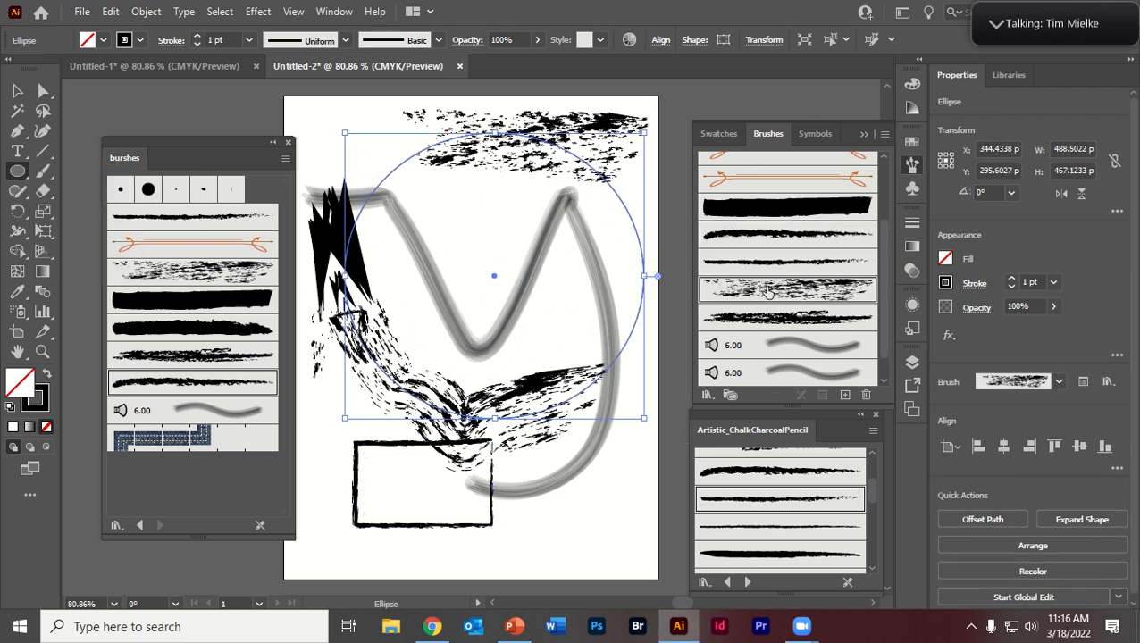
Step: Try several brushes on the large ellipse's outline, including the 6.00 bristle brushes, the thick black stroke and rough charcoal strokes
{"action": "left_click", "coordinate": [750, 288]}
{"action": "left_click", "coordinate": [786, 318]}
{"action": "left_click", "coordinate": [790, 369]}
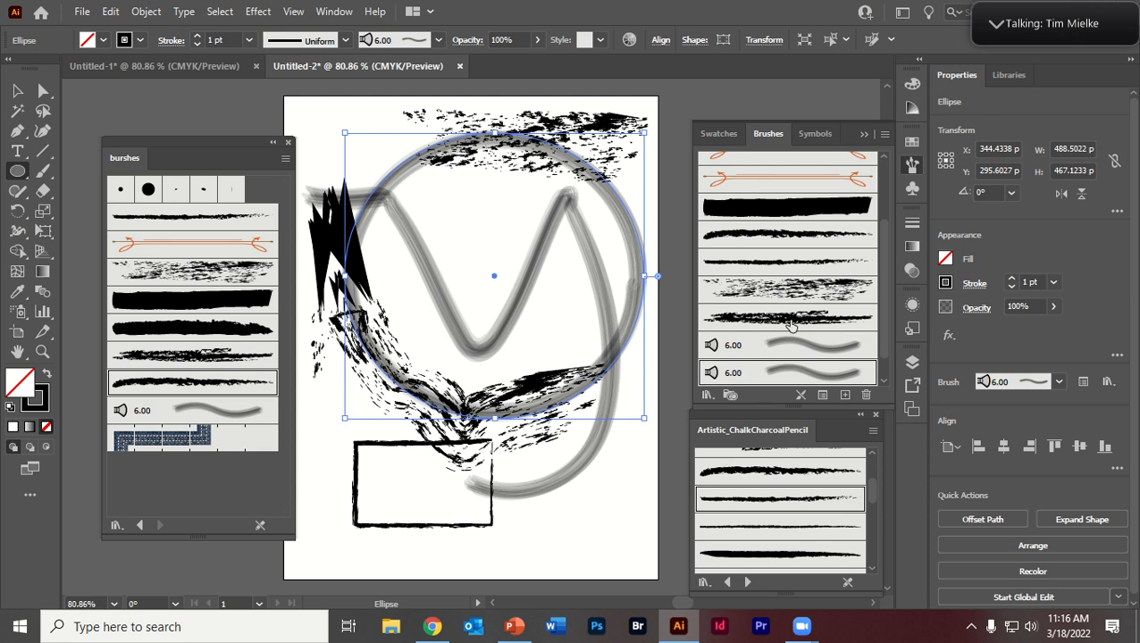
{"action": "left_click", "coordinate": [786, 215]}
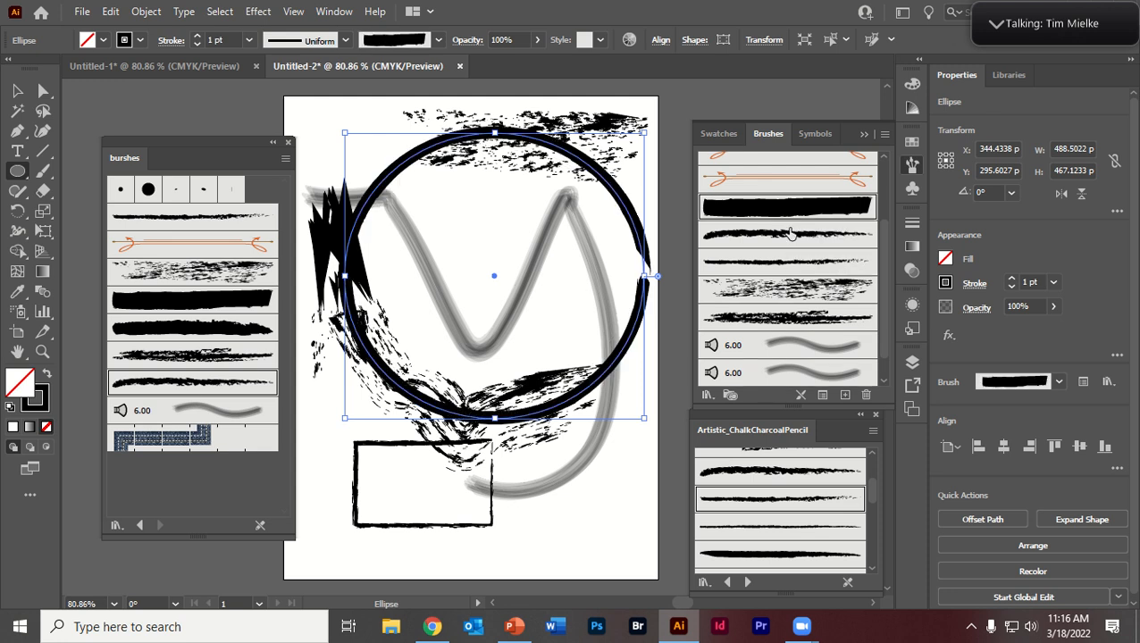
{"action": "left_click", "coordinate": [790, 259]}
{"action": "left_click", "coordinate": [783, 233]}
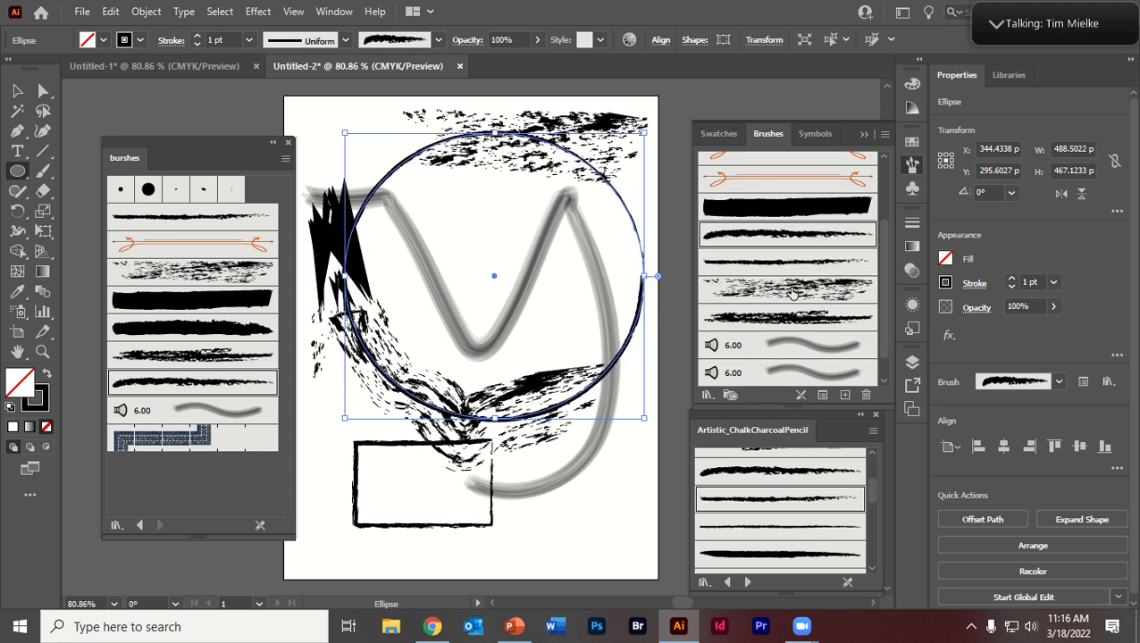
{"action": "left_click", "coordinate": [790, 291]}
{"action": "left_click", "coordinate": [802, 343]}
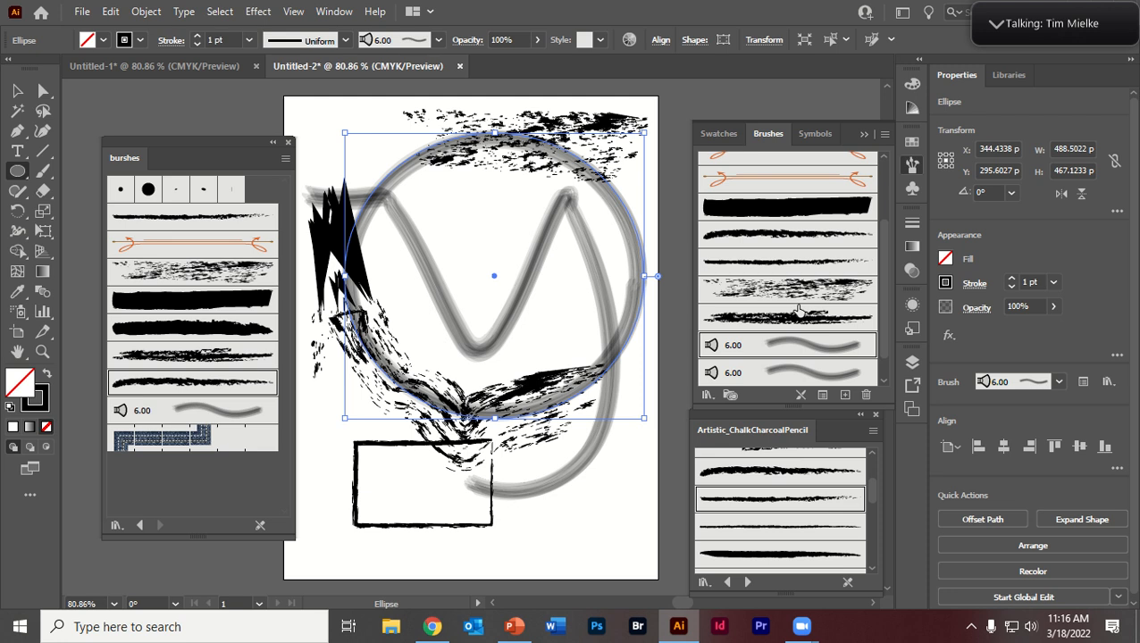
{"action": "left_click", "coordinate": [796, 314]}
Step: Apply the blue denim seam pattern brush to the large ellipse's outline
{"action": "scroll", "coordinate": [805, 358], "scroll_direction": "down", "scroll_amount": 1}
{"action": "left_click", "coordinate": [766, 368]}
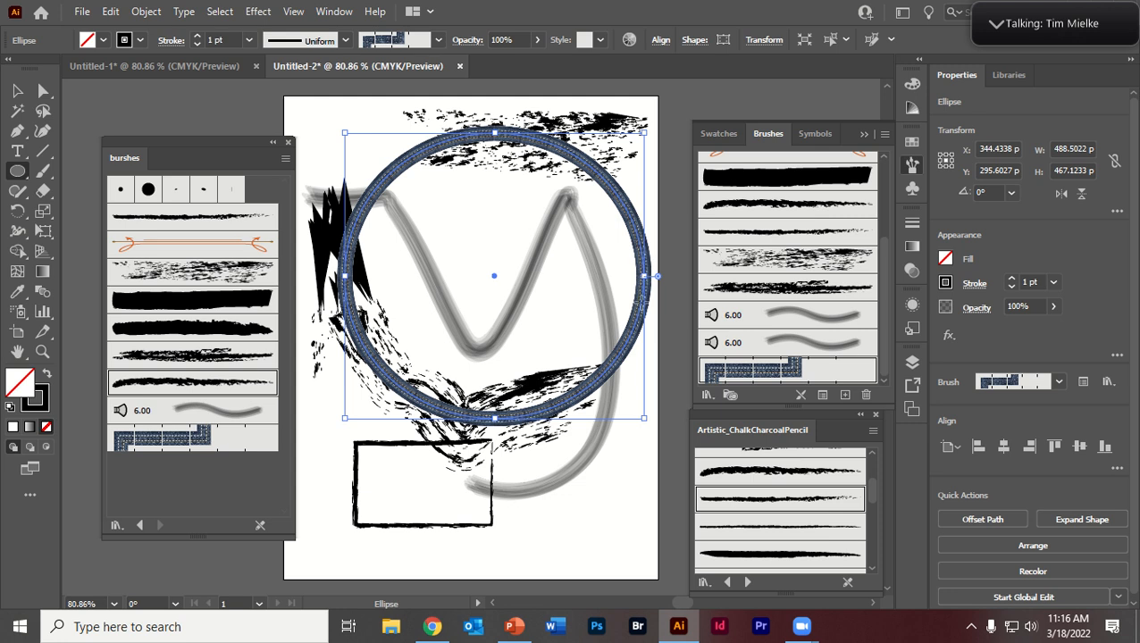
{"action": "left_click", "coordinate": [640, 302]}
{"action": "left_click", "coordinate": [625, 337]}
Step: Select the ellipse, the bristle zigzag and the speckled freehand stroke together, move them about 30 pt up and 6 pt left, and deselect
{"action": "key", "text": "v"}
{"action": "left_click", "coordinate": [585, 298], "text": "shift"}
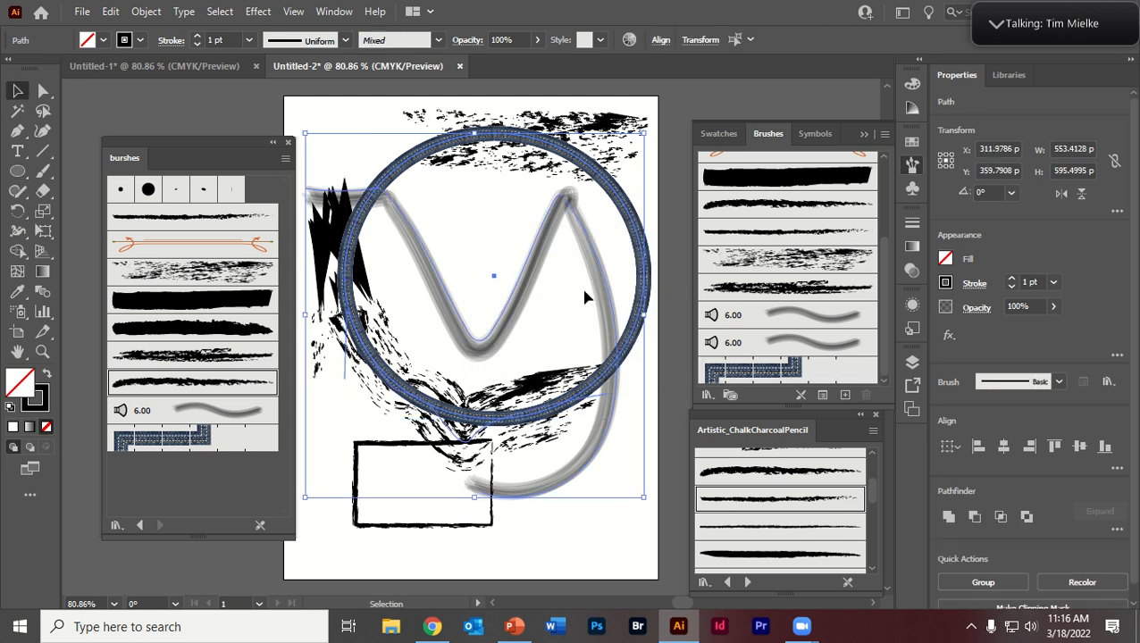
{"action": "mouse_move", "coordinate": [544, 261]}
{"action": "left_mouse_down"}
{"action": "mouse_move", "coordinate": [624, 360]}
{"action": "mouse_move", "coordinate": [521, 243]}
{"action": "mouse_move", "coordinate": [526, 274]}
{"action": "mouse_move", "coordinate": [576, 306]}
{"action": "mouse_move", "coordinate": [529, 250]}
{"action": "left_mouse_up"}
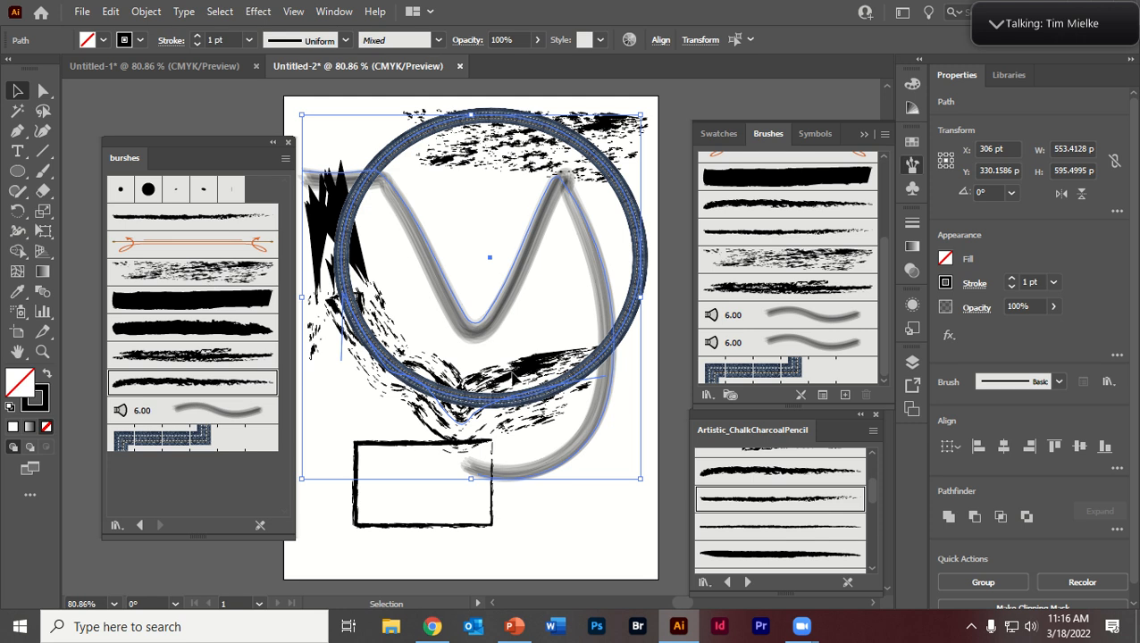
{"action": "left_click", "coordinate": [616, 533]}
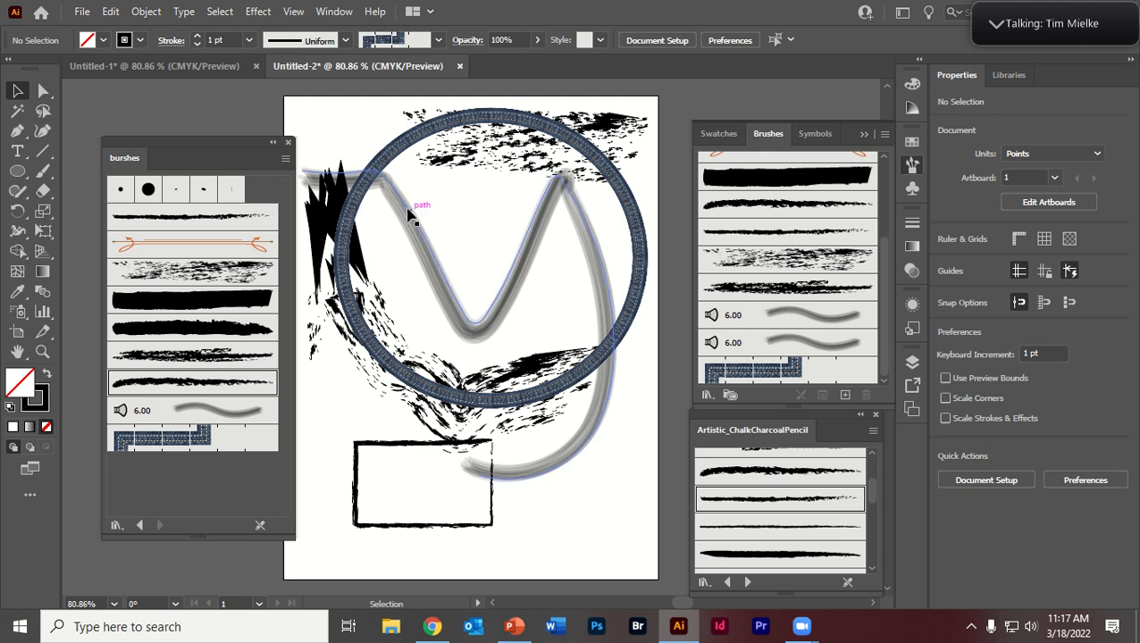
Step: Reposition the bristle zigzag stroke on its own so its centre sits at about X 306 pt, Y 367 pt
{"action": "mouse_move", "coordinate": [403, 196]}
{"action": "left_mouse_down"}
{"action": "mouse_move", "coordinate": [479, 333]}
{"action": "mouse_move", "coordinate": [468, 236]}
{"action": "mouse_move", "coordinate": [437, 199]}
{"action": "mouse_move", "coordinate": [445, 223]}
{"action": "left_mouse_up"}
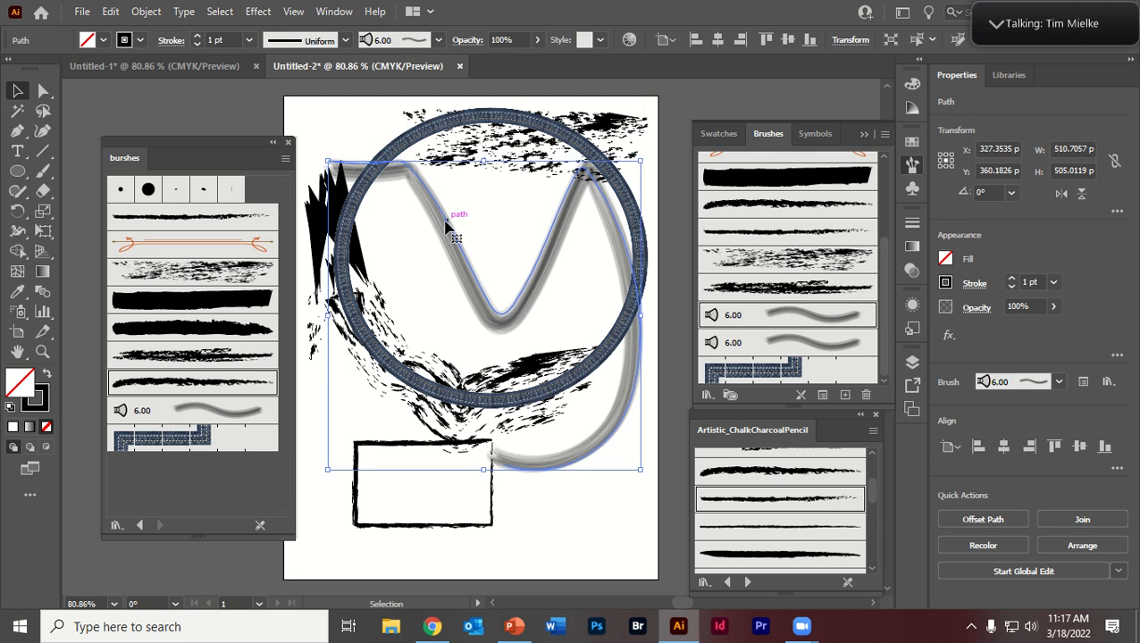
{"action": "left_click_drag", "start_coordinate": [460, 254], "coordinate": [448, 250]}
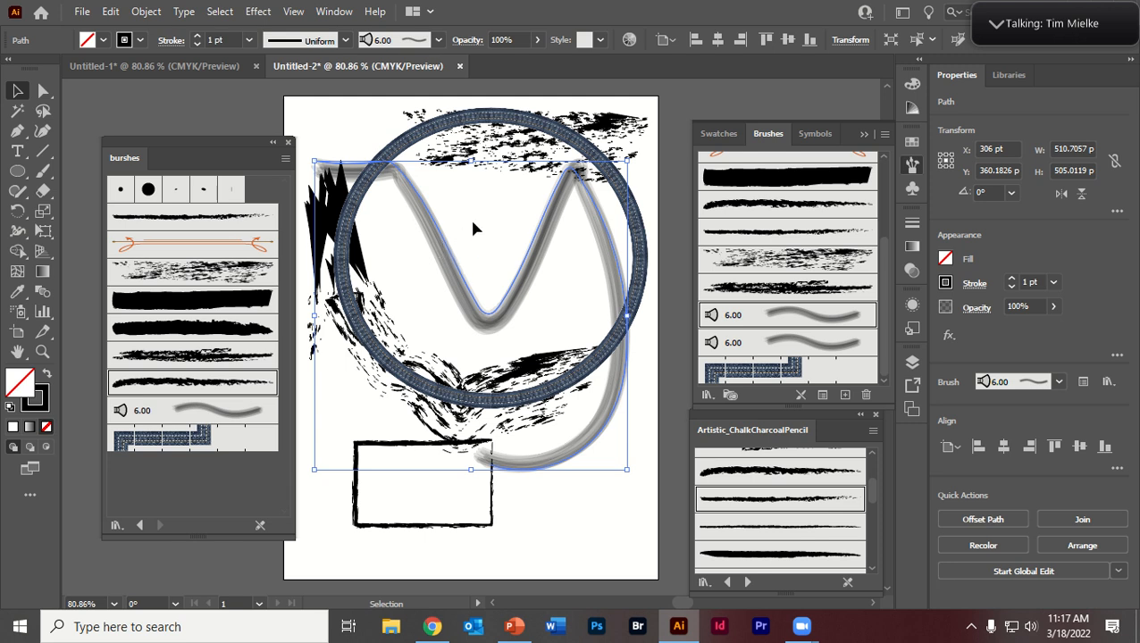
{"action": "mouse_move", "coordinate": [471, 321]}
{"action": "left_mouse_down"}
{"action": "mouse_move", "coordinate": [485, 280]}
{"action": "mouse_move", "coordinate": [412, 314]}
{"action": "mouse_move", "coordinate": [476, 319]}
{"action": "left_mouse_up"}
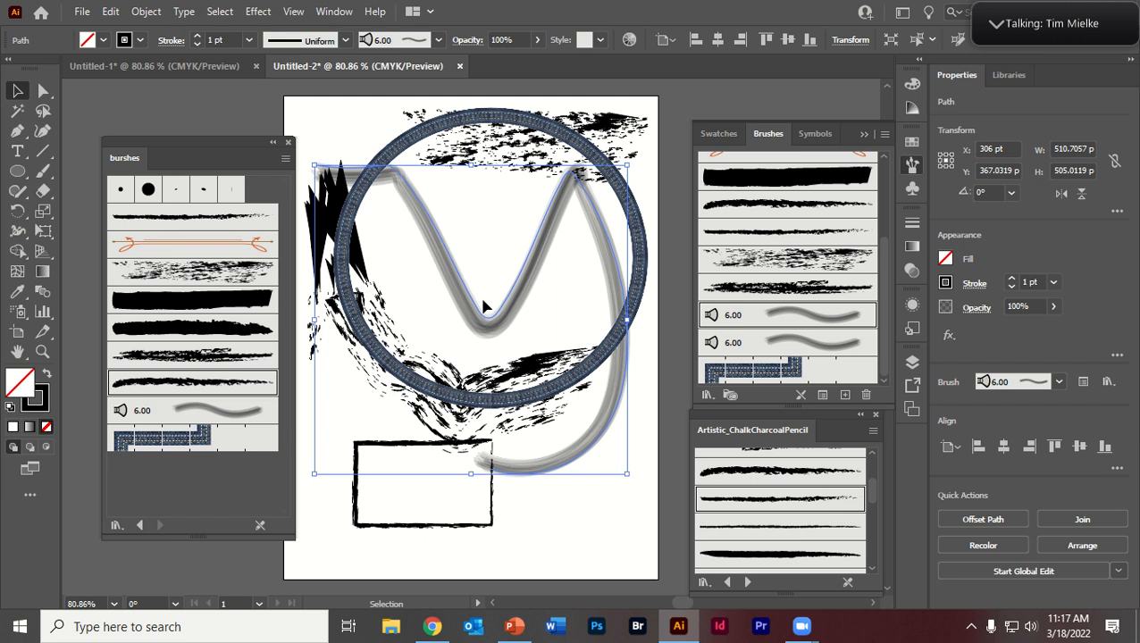